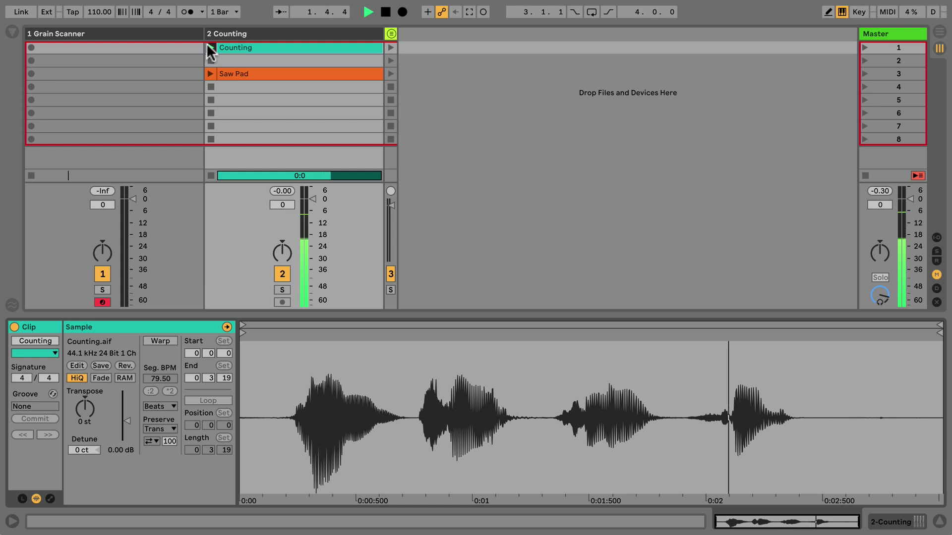
- Load the Counting clip as the sample of the Grain Scanner device on track 1
{"action": "left_click", "coordinate": [183, 32]}
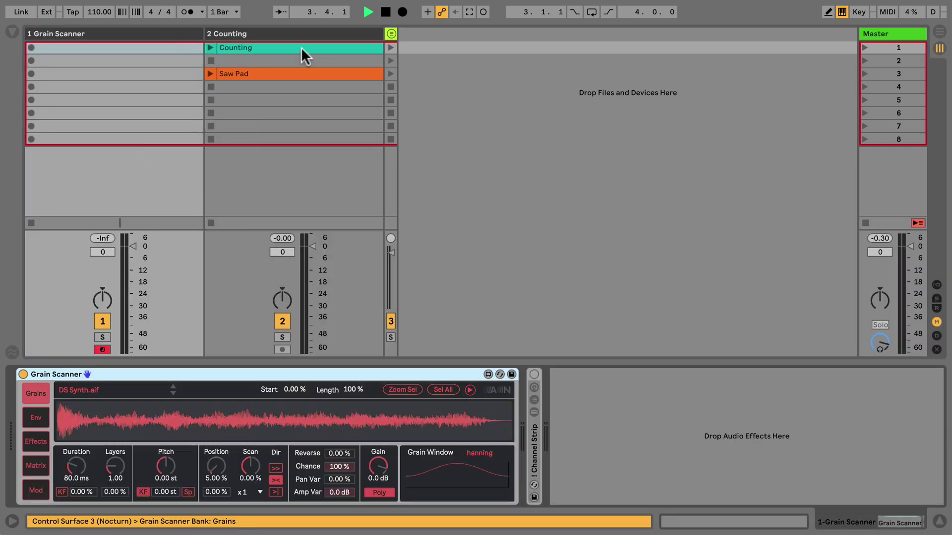
{"action": "left_click_drag", "start_coordinate": [301, 47], "coordinate": [236, 418]}
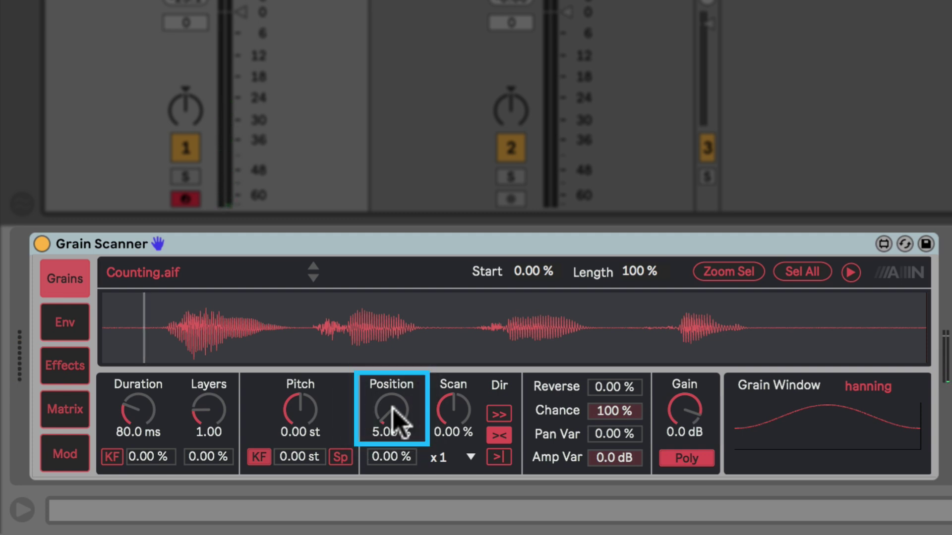
- Set the grain Position to 10.5 % and the grain Duration to 196 ms
{"action": "mouse_move", "coordinate": [393, 408]}
{"action": "left_mouse_down"}
{"action": "mouse_move", "coordinate": [392, 400]}
{"action": "mouse_move", "coordinate": [397, 421]}
{"action": "mouse_move", "coordinate": [397, 396]}
{"action": "mouse_move", "coordinate": [397, 429]}
{"action": "mouse_move", "coordinate": [392, 409]}
{"action": "left_mouse_up"}
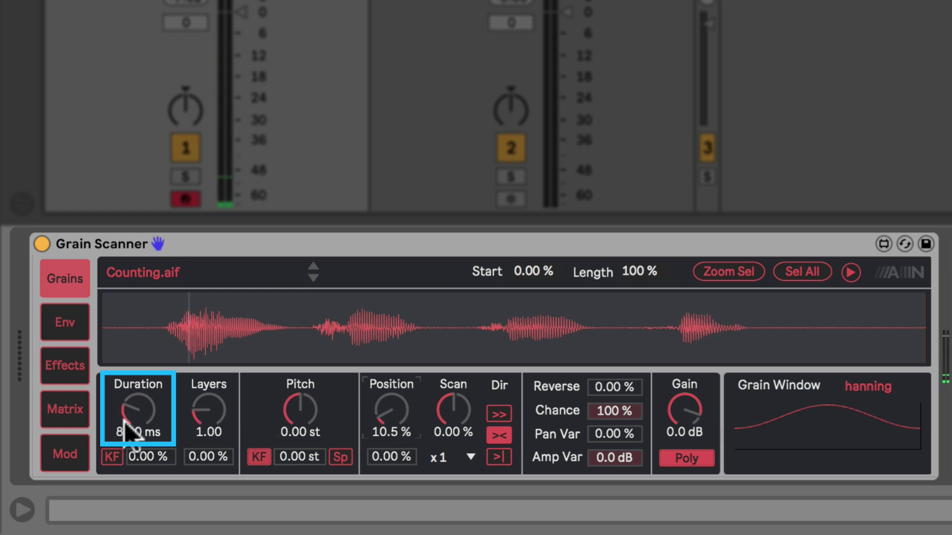
{"action": "mouse_move", "coordinate": [128, 417]}
{"action": "left_mouse_down"}
{"action": "mouse_move", "coordinate": [127, 349]}
{"action": "mouse_move", "coordinate": [128, 419]}
{"action": "mouse_move", "coordinate": [128, 403]}
{"action": "left_mouse_up"}
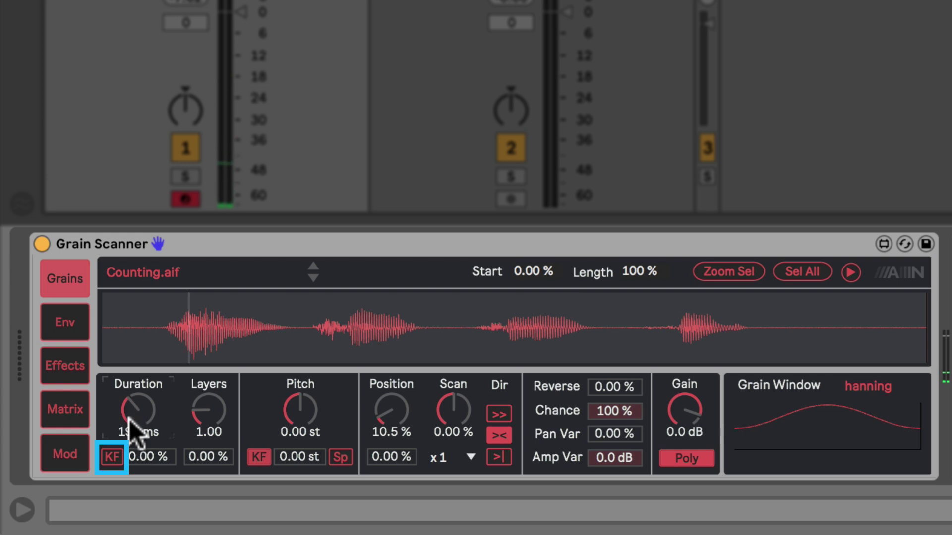
- Try key follow on the grain Duration with about 98.54 cycles, switch it off, and set the Duration variation to 42.7 %
{"action": "left_click", "coordinate": [112, 457]}
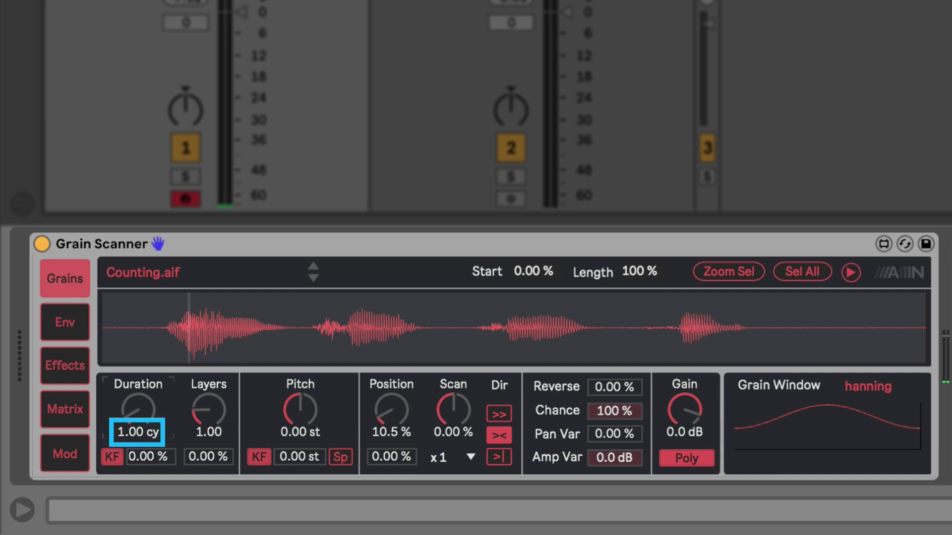
{"action": "left_click_drag", "start_coordinate": [138, 411], "coordinate": [138, 349]}
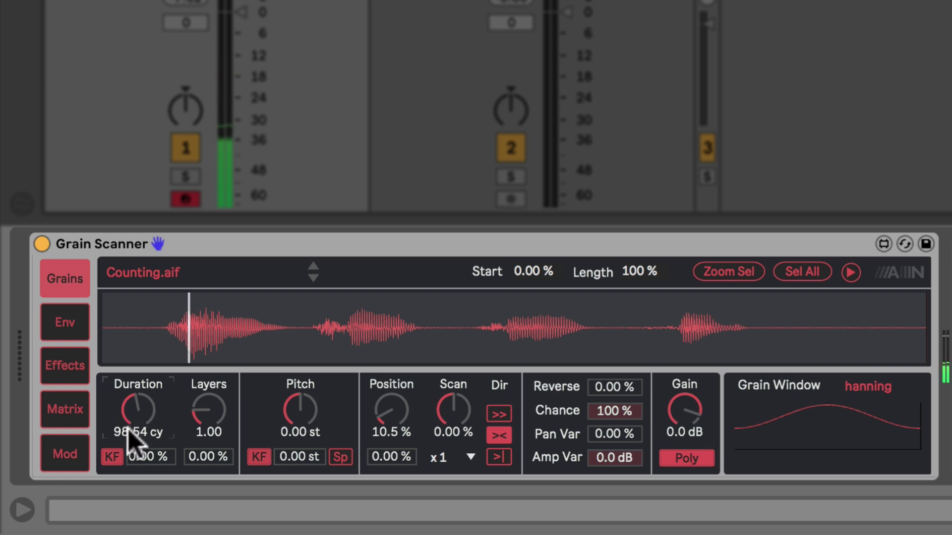
{"action": "left_click", "coordinate": [118, 457]}
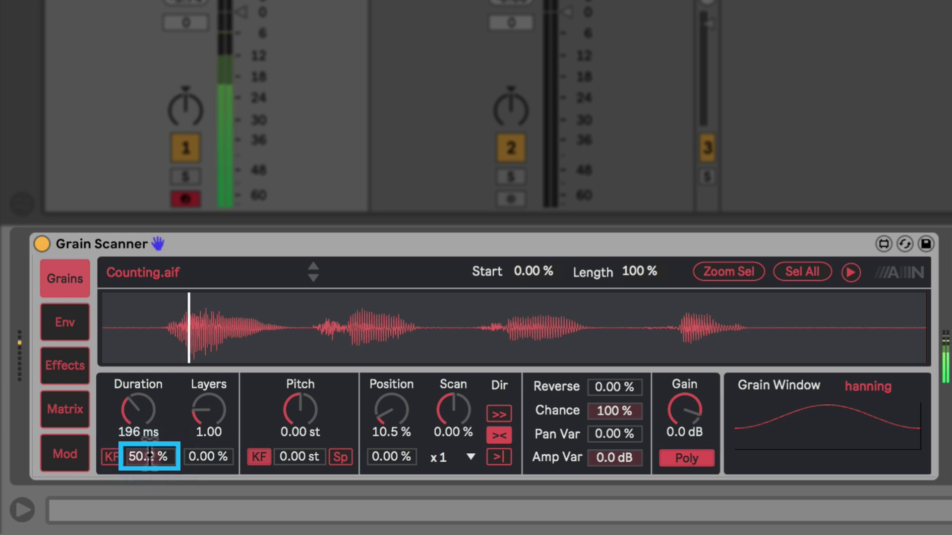
{"action": "left_click_drag", "start_coordinate": [149, 456], "coordinate": [149, 484]}
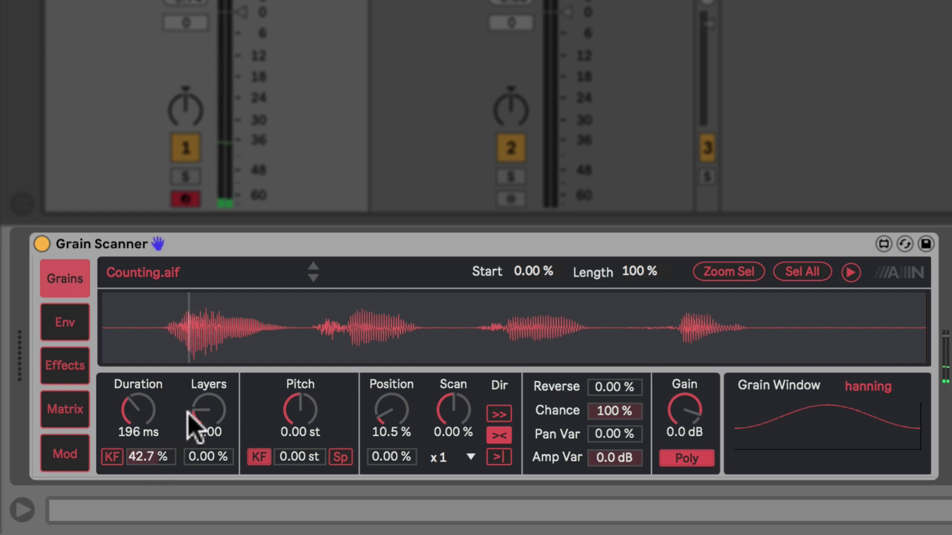
- Raise the grain Layers to 2.72 and the grain Duration to 499 ms
{"action": "left_click", "coordinate": [200, 415]}
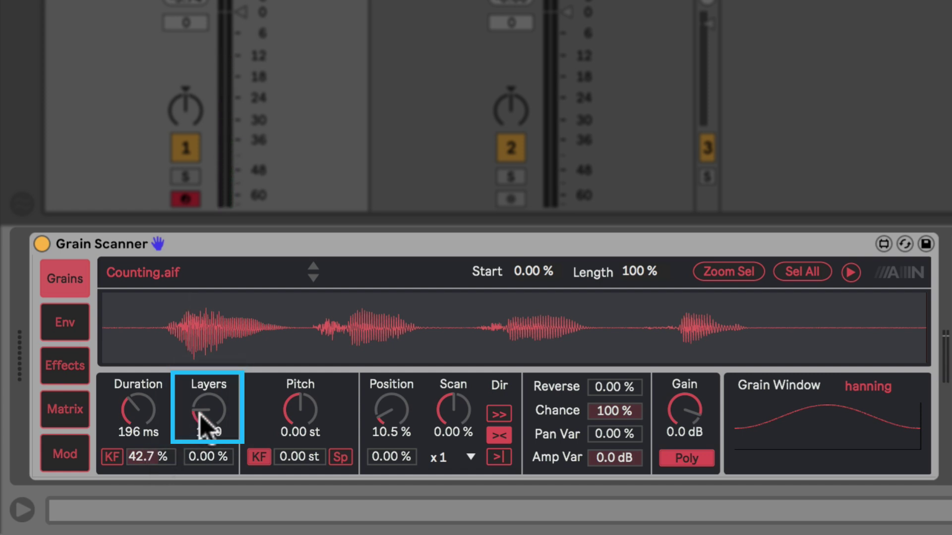
{"action": "left_click_drag", "start_coordinate": [200, 415], "coordinate": [149, 397]}
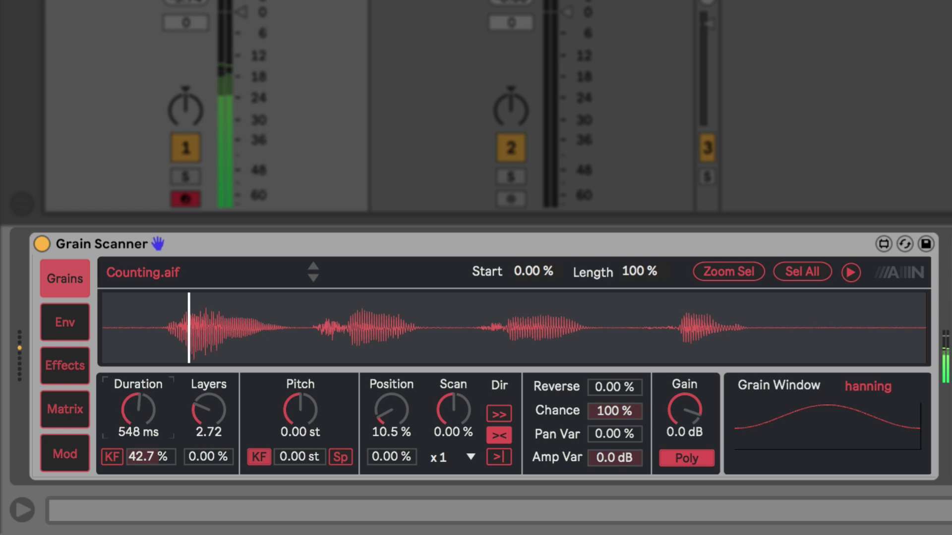
{"action": "left_click_drag", "start_coordinate": [149, 404], "coordinate": [148, 403]}
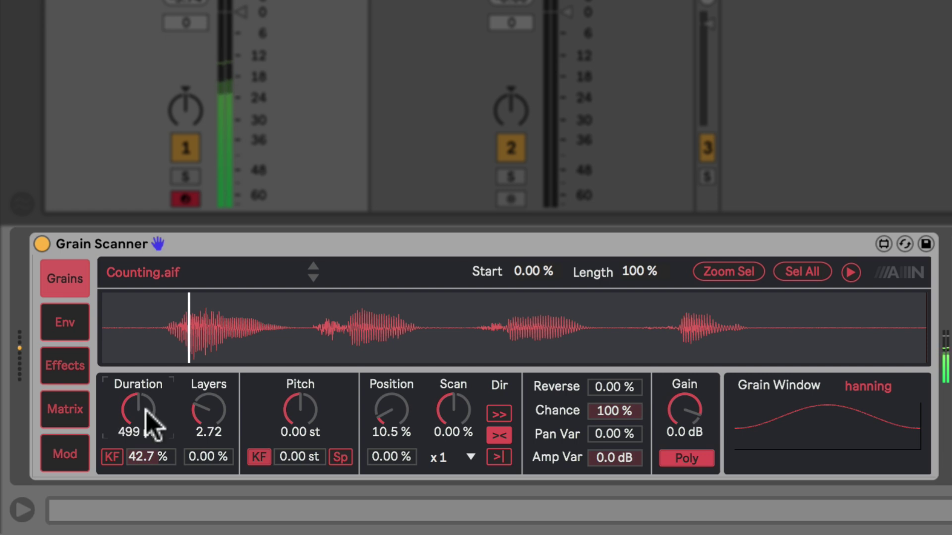
- Fine-tune the grain Layers to 2.95 and set the Layers variation to 56.7 %
{"action": "left_click", "coordinate": [226, 421]}
{"action": "left_click_drag", "start_coordinate": [208, 415], "coordinate": [207, 360]}
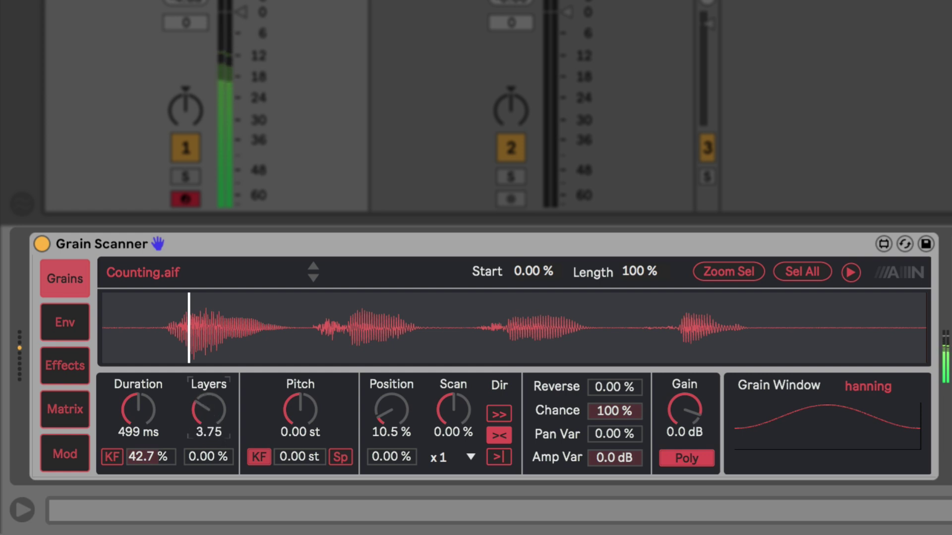
{"action": "left_click_drag", "start_coordinate": [208, 410], "coordinate": [212, 425]}
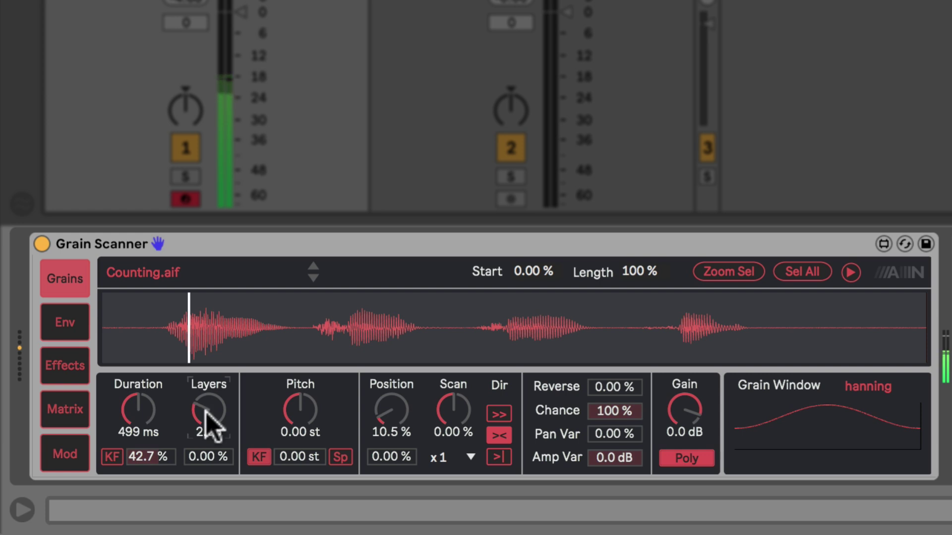
{"action": "left_click", "coordinate": [212, 456]}
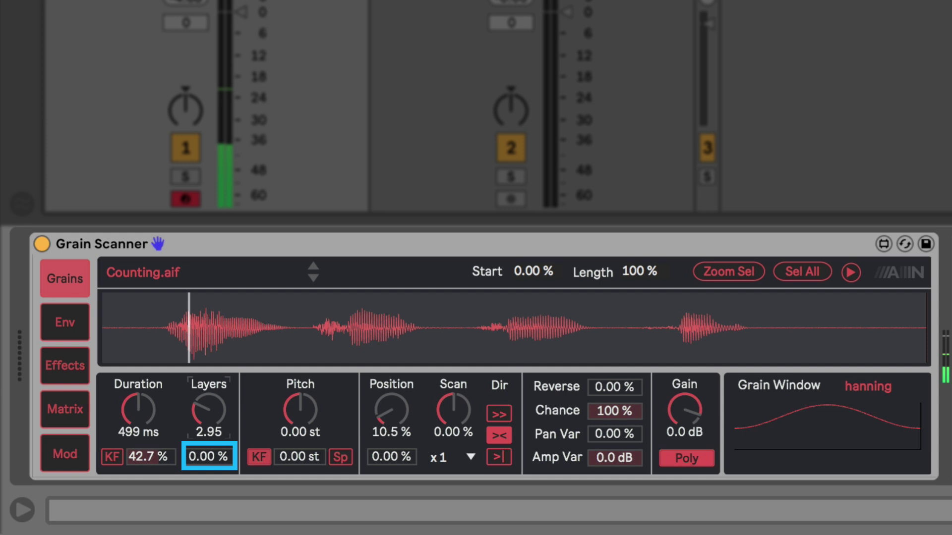
{"action": "left_click_drag", "start_coordinate": [209, 457], "coordinate": [209, 429]}
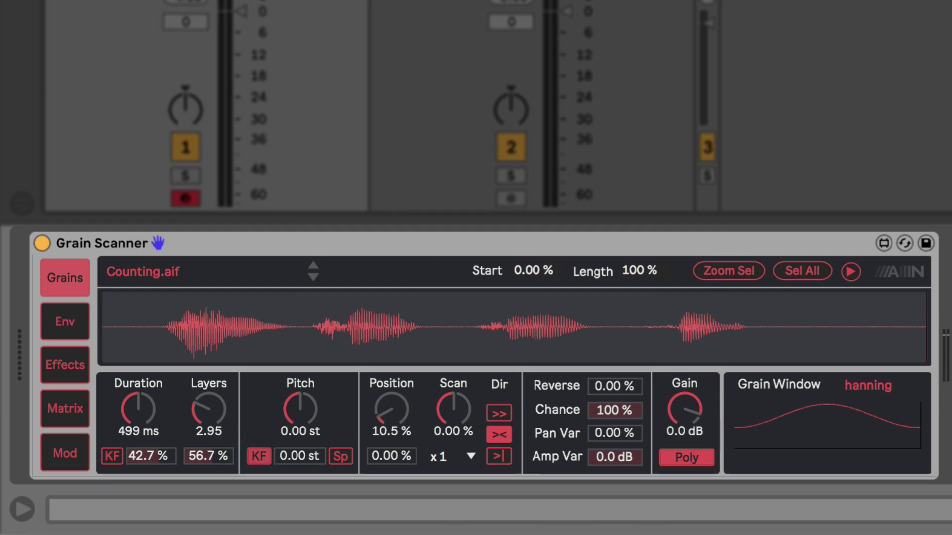
- Set the Pitch variation to 12 st, play notes to hear it, and enable the Sp option
{"action": "key", "text": "Return"}
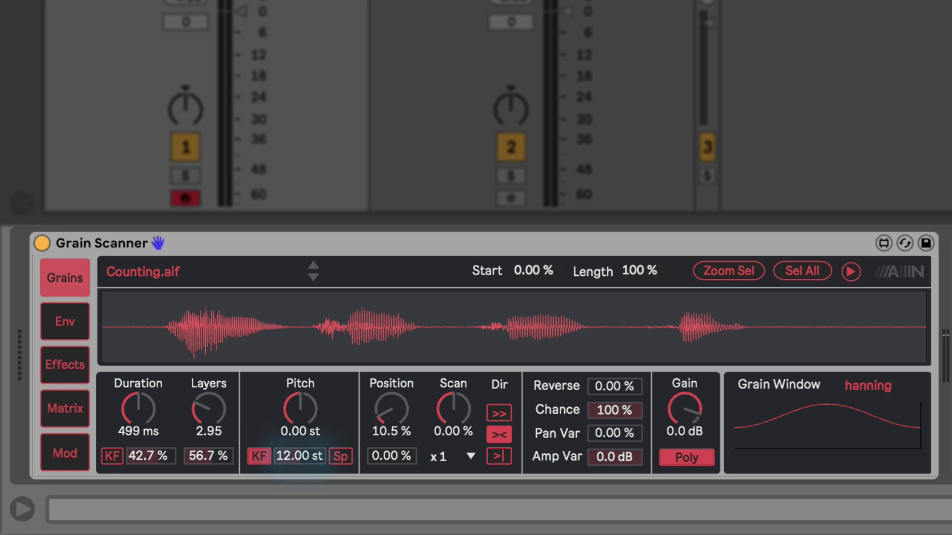
{"action": "key", "text": "space"}
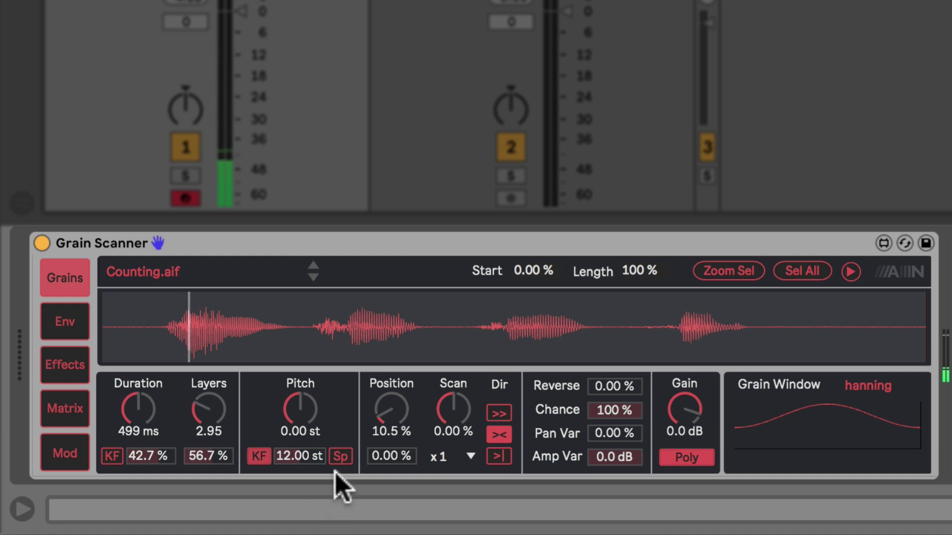
{"action": "left_click", "coordinate": [340, 455]}
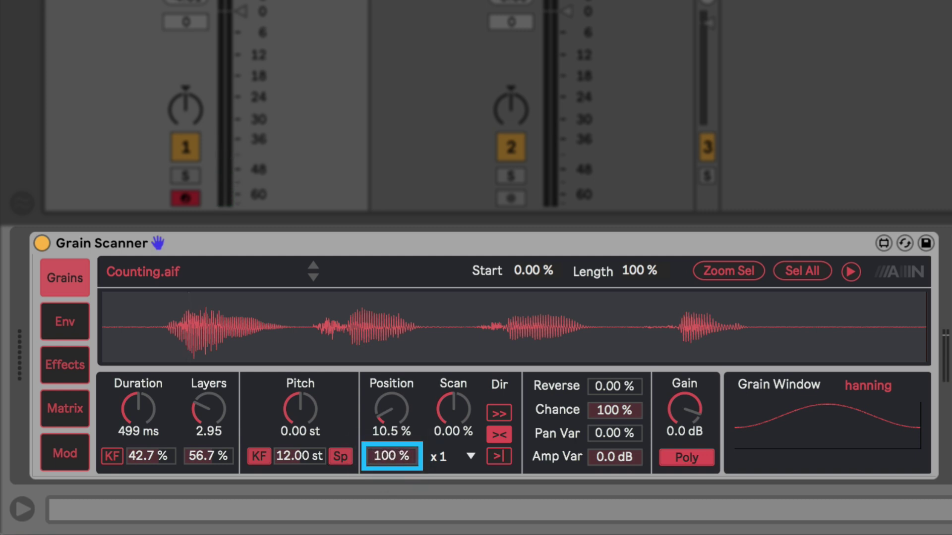
- Set the Position variation to 7.60 % and the Scan speed to 167 %
{"action": "mouse_move", "coordinate": [391, 456]}
{"action": "left_mouse_down"}
{"action": "mouse_move", "coordinate": [391, 498]}
{"action": "mouse_move", "coordinate": [380, 457]}
{"action": "left_mouse_up"}
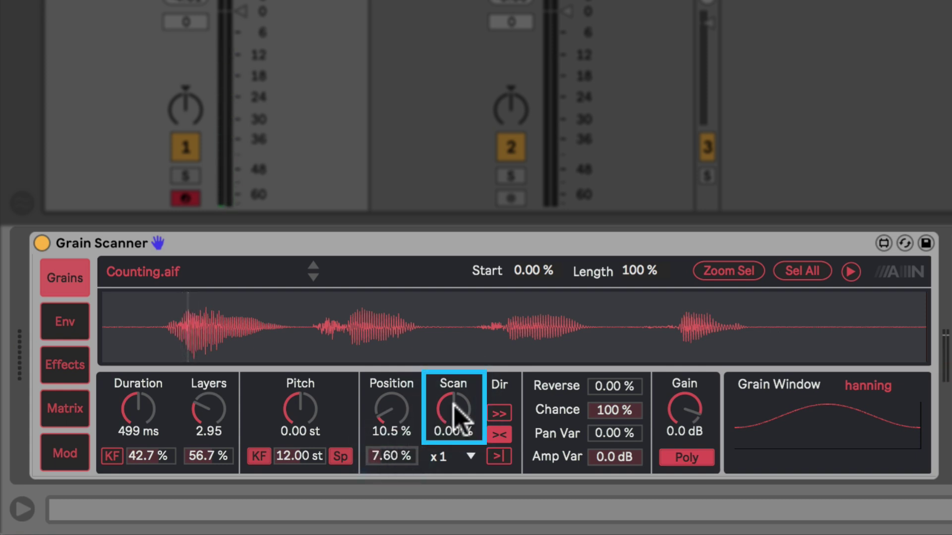
{"action": "left_click_drag", "start_coordinate": [452, 407], "coordinate": [452, 407]}
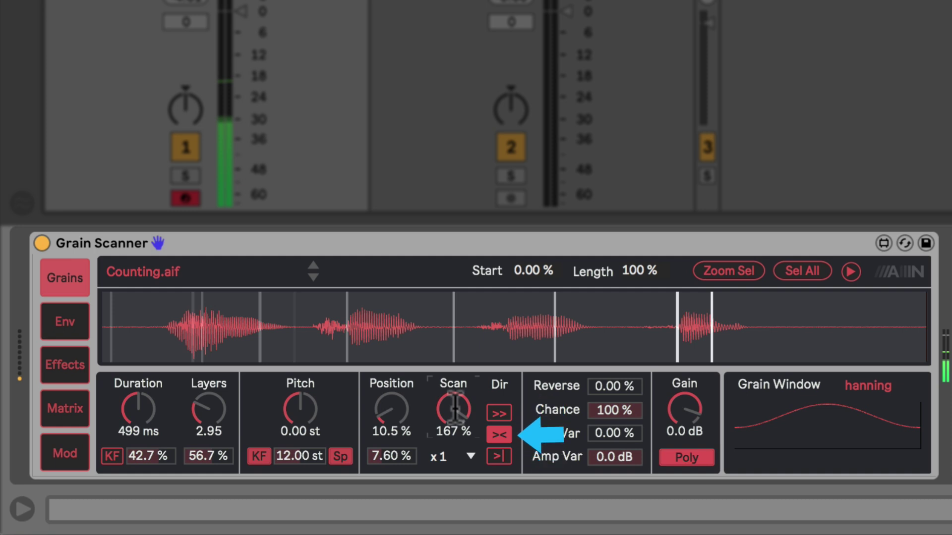
- Compare the forward loop and play-to-end scan directions, leaving the direction on forward loop (>>)
{"action": "left_click", "coordinate": [496, 413]}
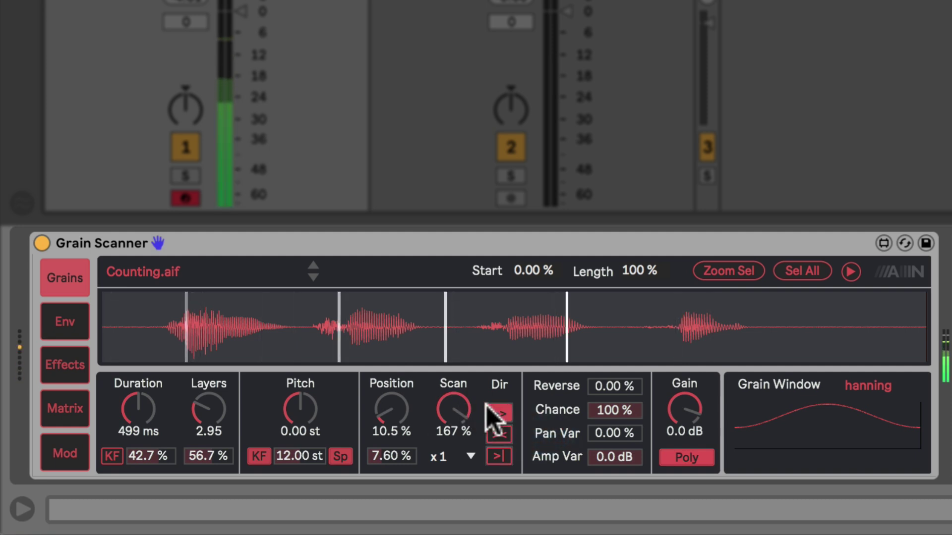
{"action": "left_click", "coordinate": [494, 455]}
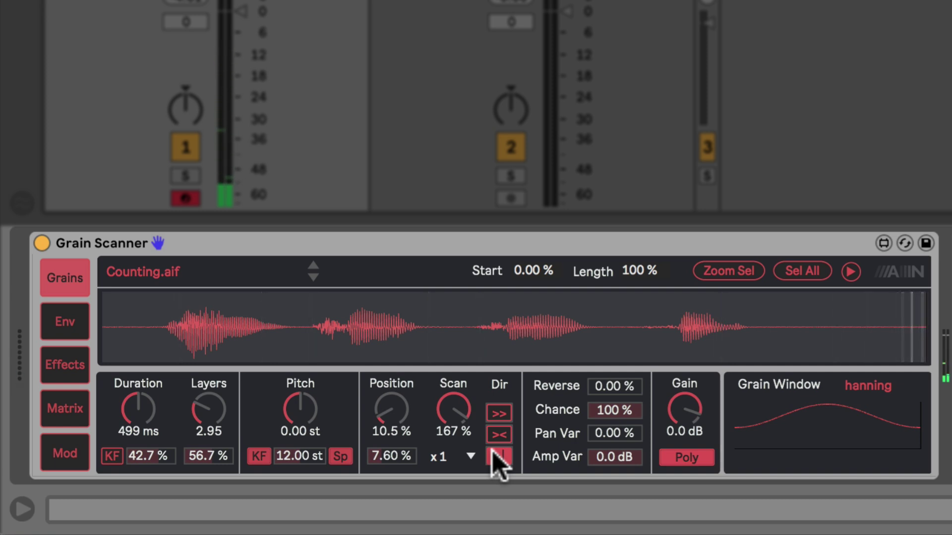
{"action": "left_click", "coordinate": [500, 414]}
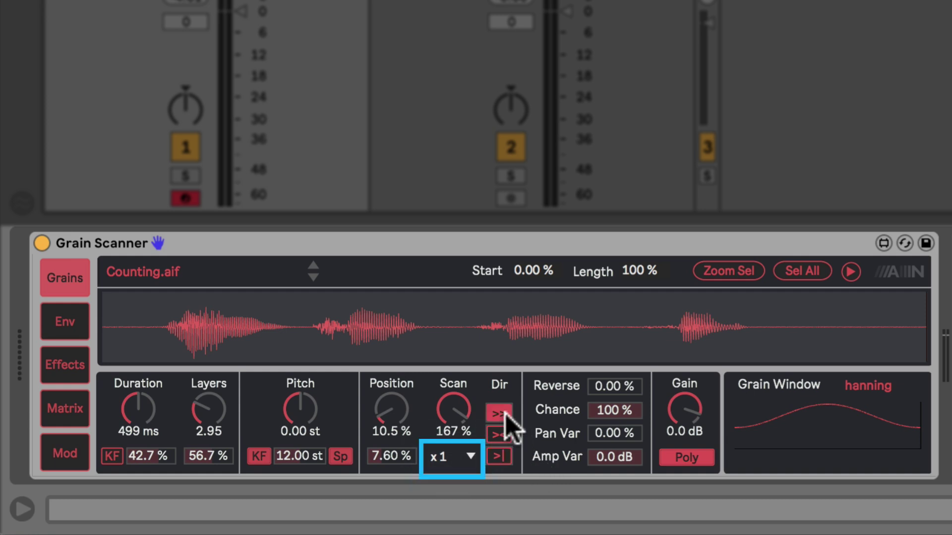
- Try the x10 scan speed multiplier, and set the multiplier to x0.1
{"action": "left_click", "coordinate": [451, 458]}
{"action": "left_click", "coordinate": [444, 514]}
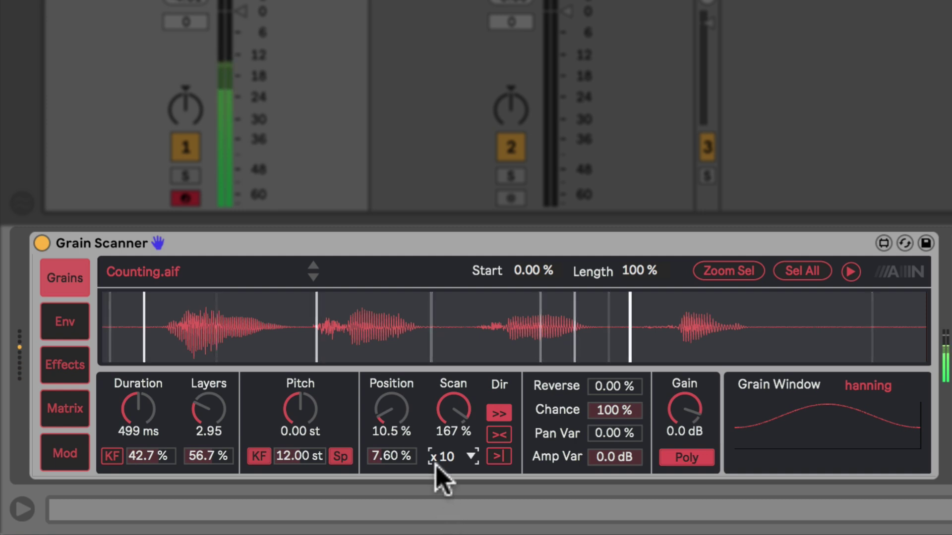
{"action": "left_click", "coordinate": [447, 457]}
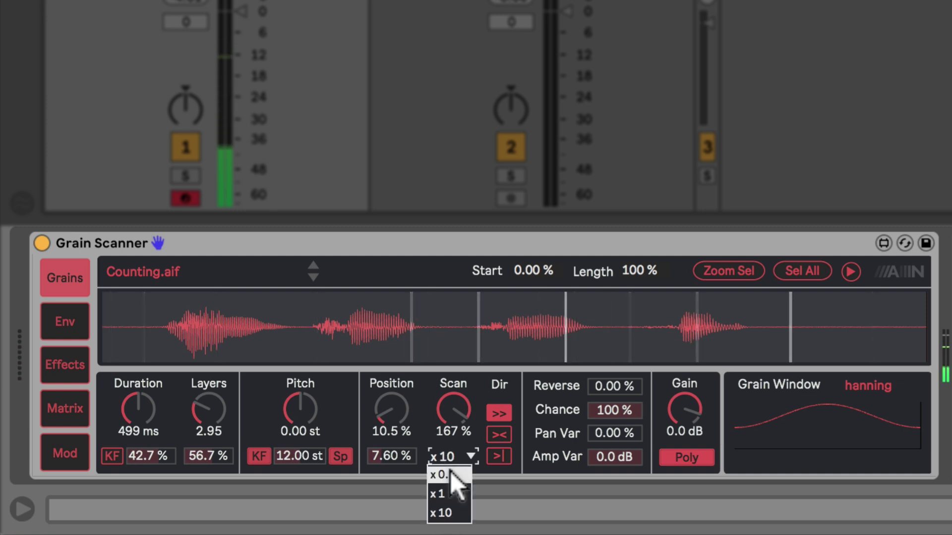
{"action": "left_click", "coordinate": [450, 473]}
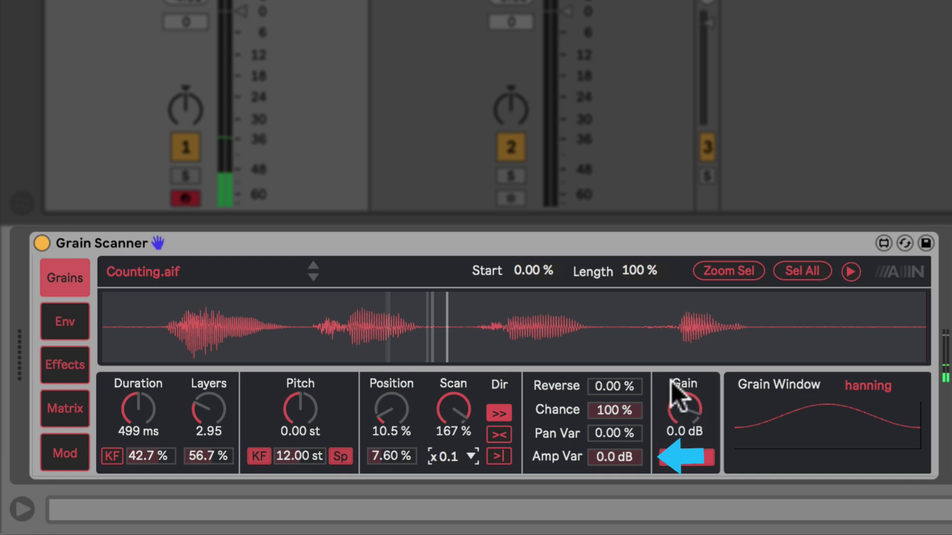
- Change the Grain Window shape to expodec, try an Exp value of 32, and set it to 4.23
{"action": "left_click", "coordinate": [887, 386]}
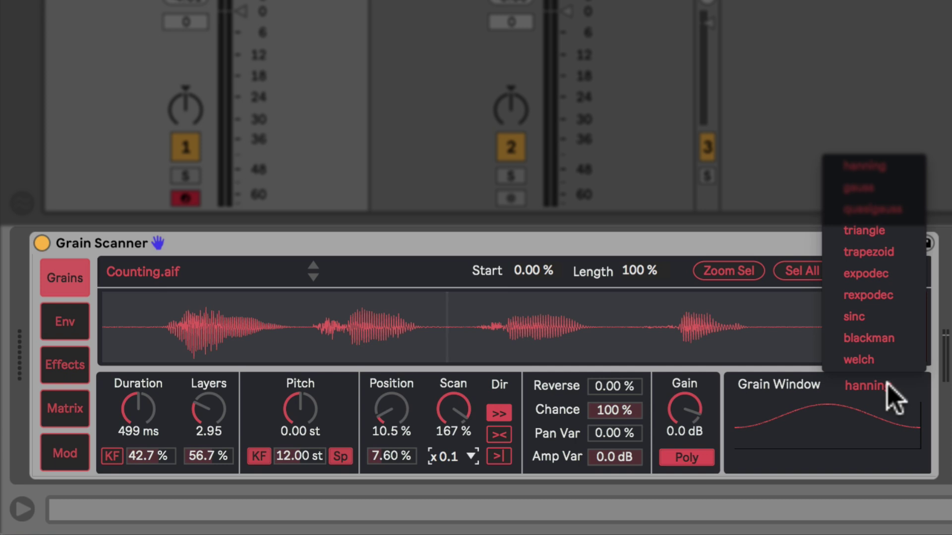
{"action": "left_click", "coordinate": [868, 274]}
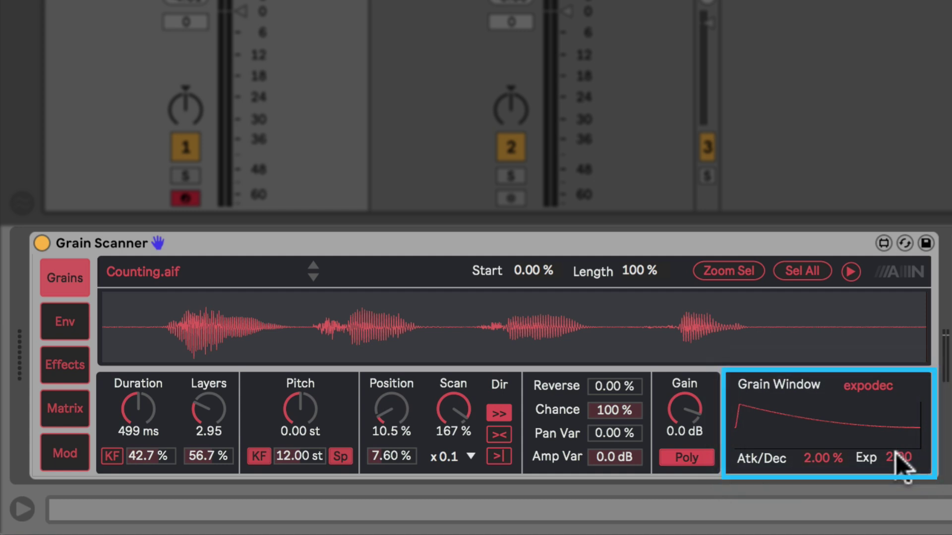
{"action": "left_click_drag", "start_coordinate": [898, 457], "coordinate": [898, 419]}
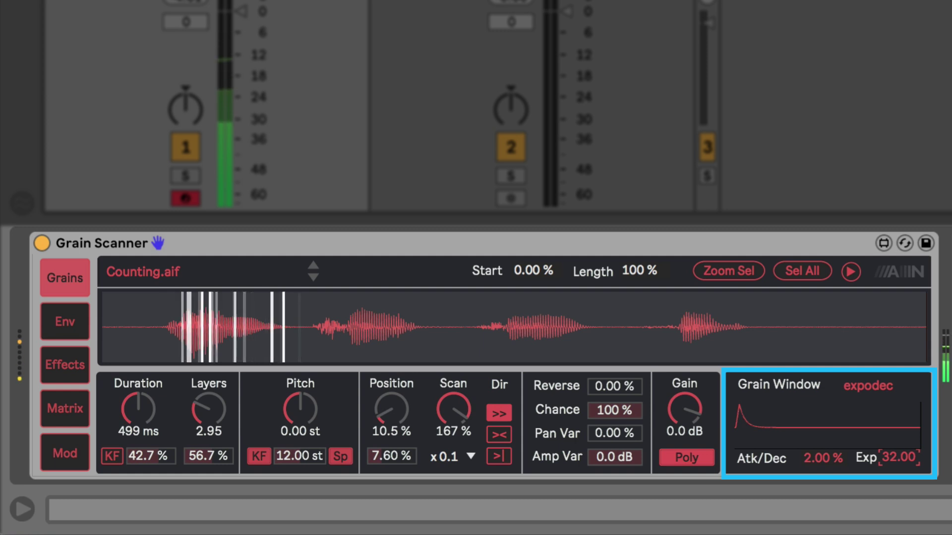
{"action": "left_click_drag", "start_coordinate": [899, 418], "coordinate": [901, 453]}
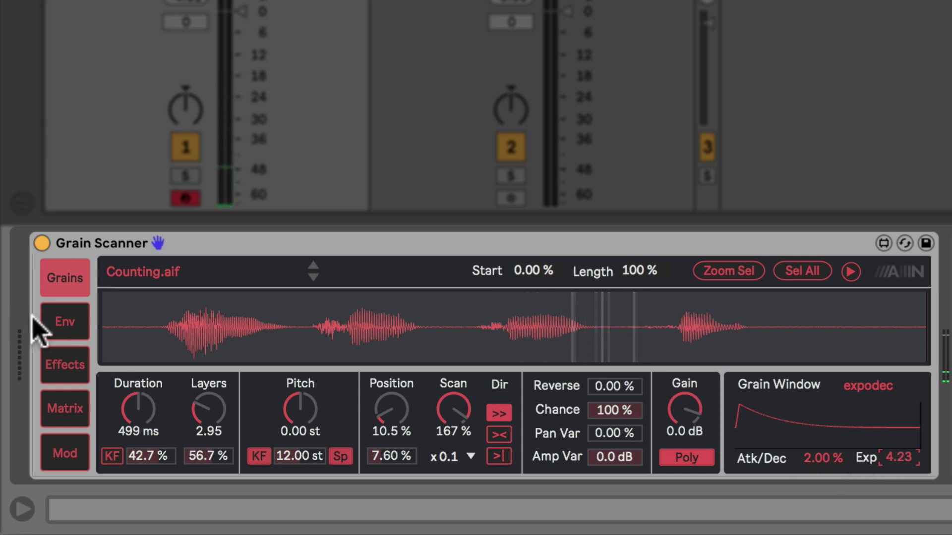
- Set the amp envelope's Attack to 746 ms and Release to 938 ms
{"action": "left_click", "coordinate": [62, 330]}
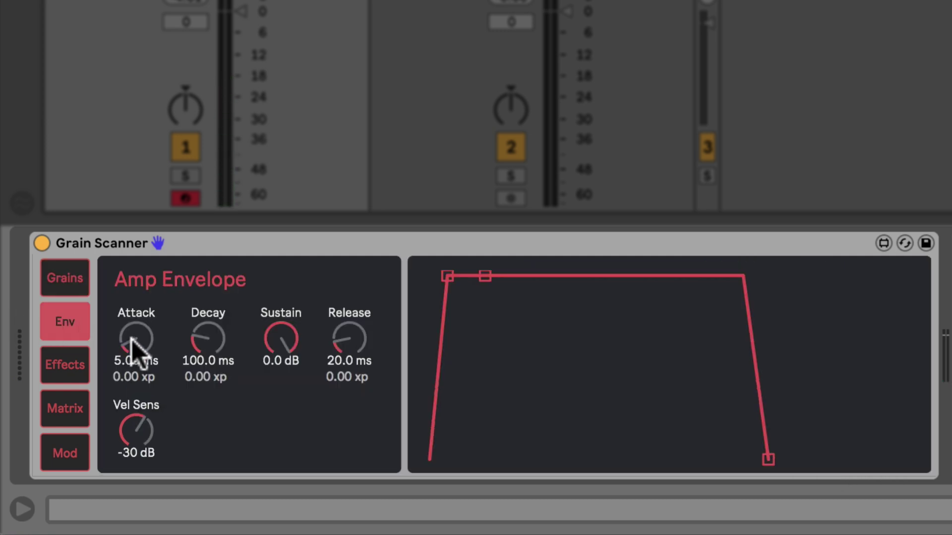
{"action": "left_click_drag", "start_coordinate": [140, 352], "coordinate": [140, 332]}
{"action": "left_click_drag", "start_coordinate": [342, 341], "coordinate": [342, 312]}
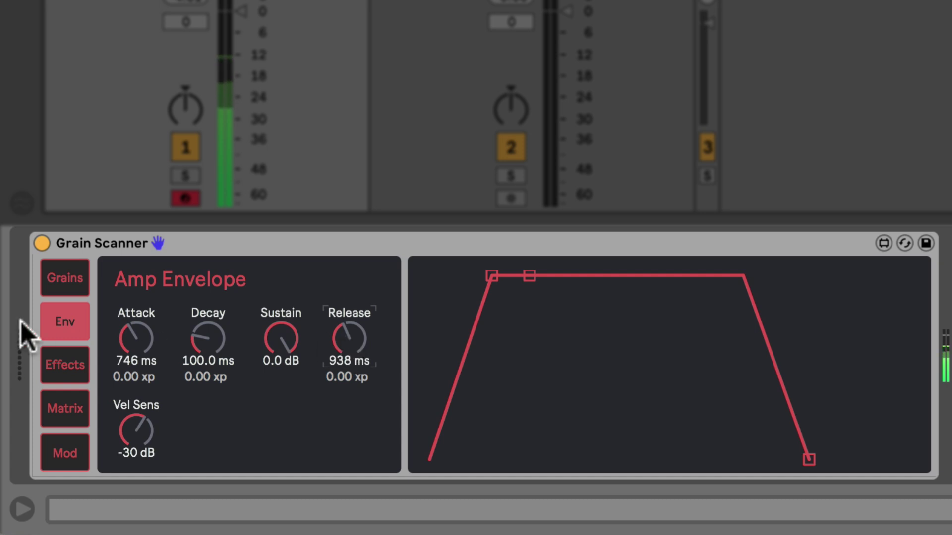
- Set the filter's Dry/Wet to 0.42 and Morph to 0.51, and switch the distortion type to Exciter
{"action": "left_click", "coordinate": [72, 378]}
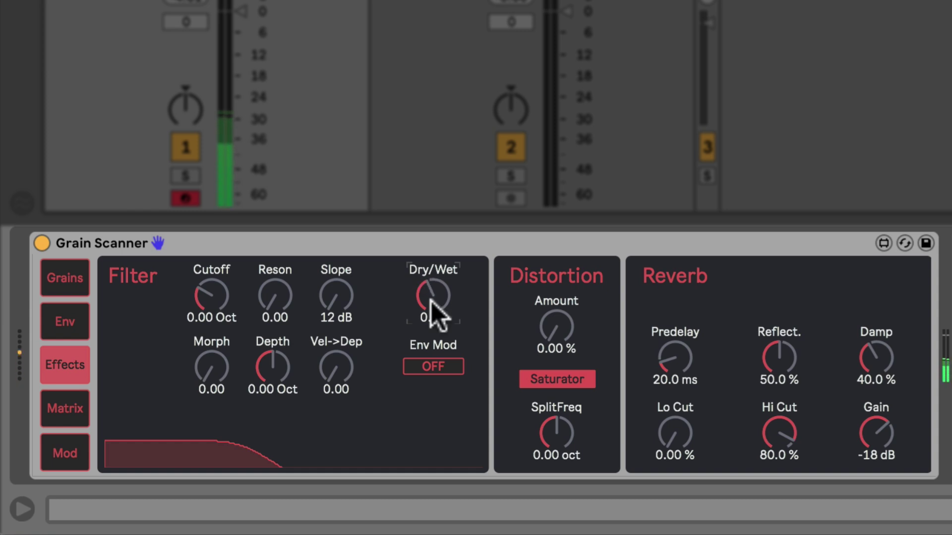
{"action": "left_click_drag", "start_coordinate": [206, 367], "coordinate": [206, 327]}
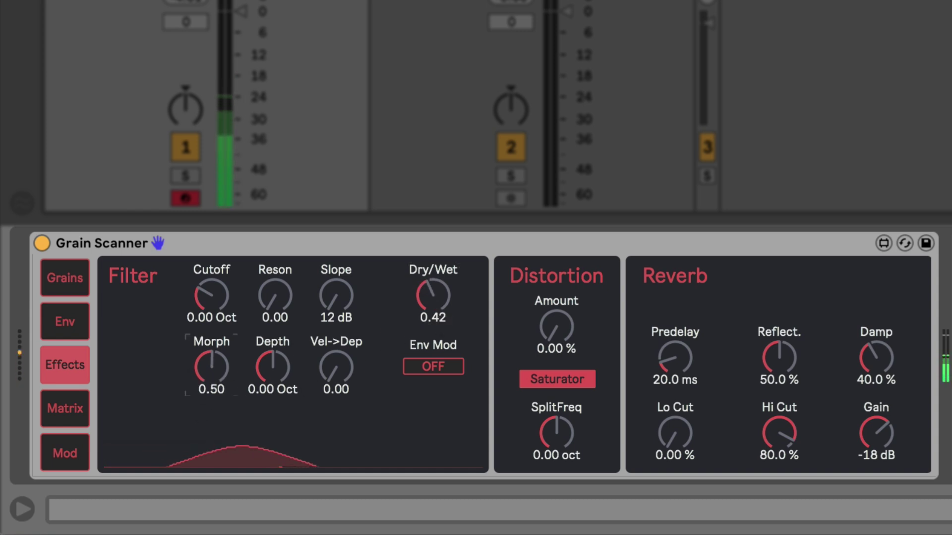
{"action": "left_click", "coordinate": [575, 380]}
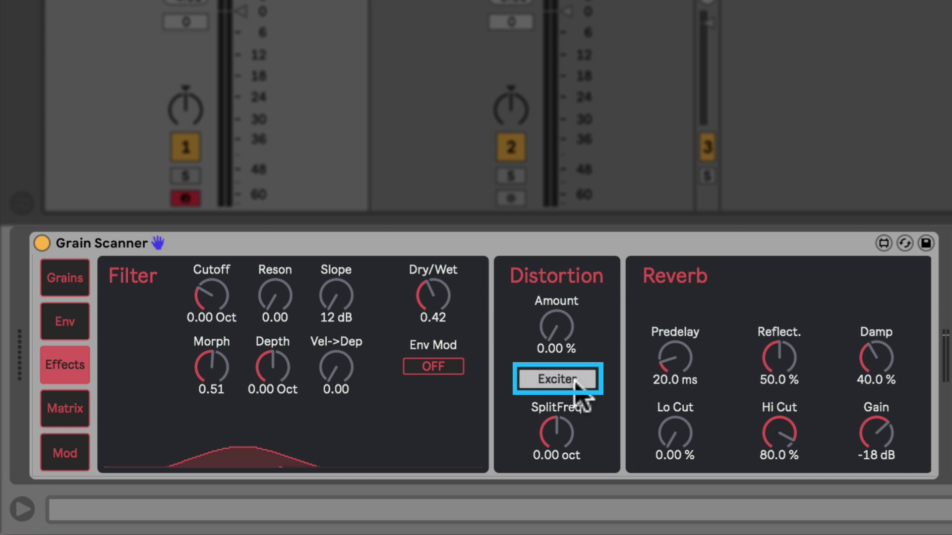
- Keep Exciter as the distortion type and set the distortion Amount to 53.5 %
{"action": "left_click", "coordinate": [575, 380]}
{"action": "left_click", "coordinate": [572, 380]}
{"action": "left_click", "coordinate": [547, 325]}
{"action": "left_click_drag", "start_coordinate": [547, 326], "coordinate": [560, 336]}
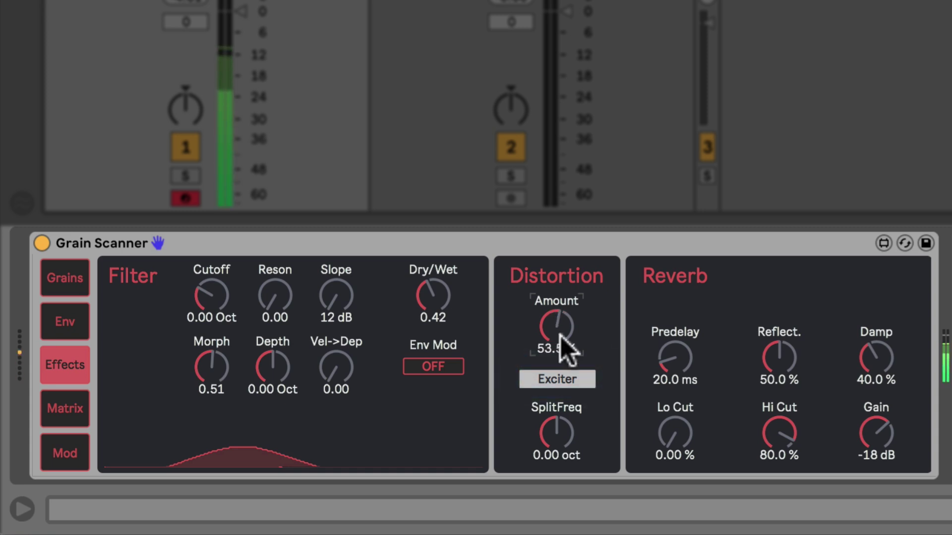
- Try the Saturator distortion type with SplitFreq set to -0.28 oct, and switch the type back to Exciter
{"action": "left_click", "coordinate": [569, 382]}
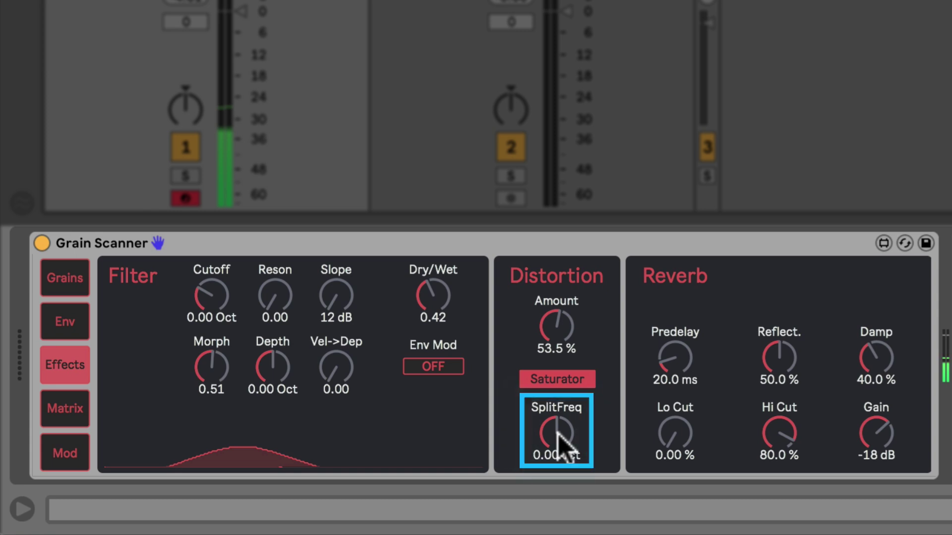
{"action": "left_click_drag", "start_coordinate": [557, 432], "coordinate": [558, 377]}
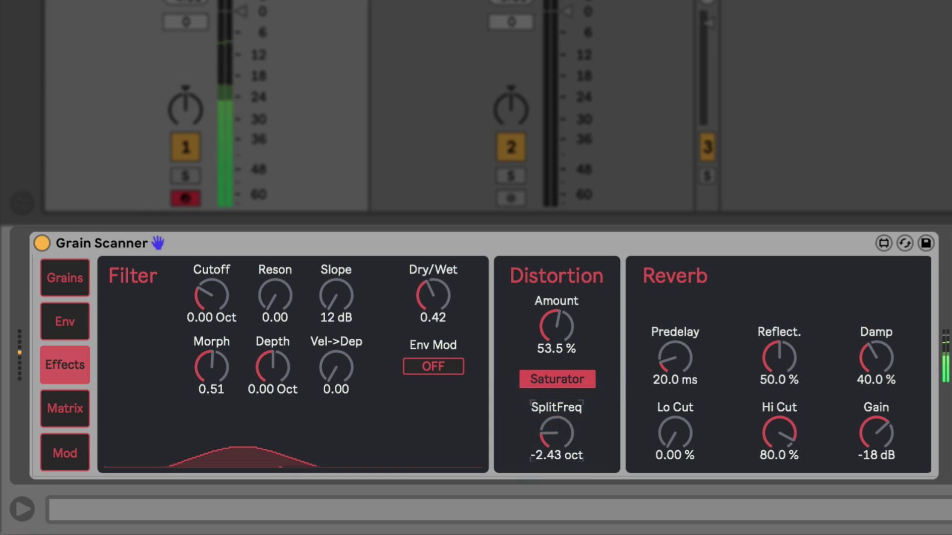
{"action": "left_click_drag", "start_coordinate": [556, 432], "coordinate": [556, 392]}
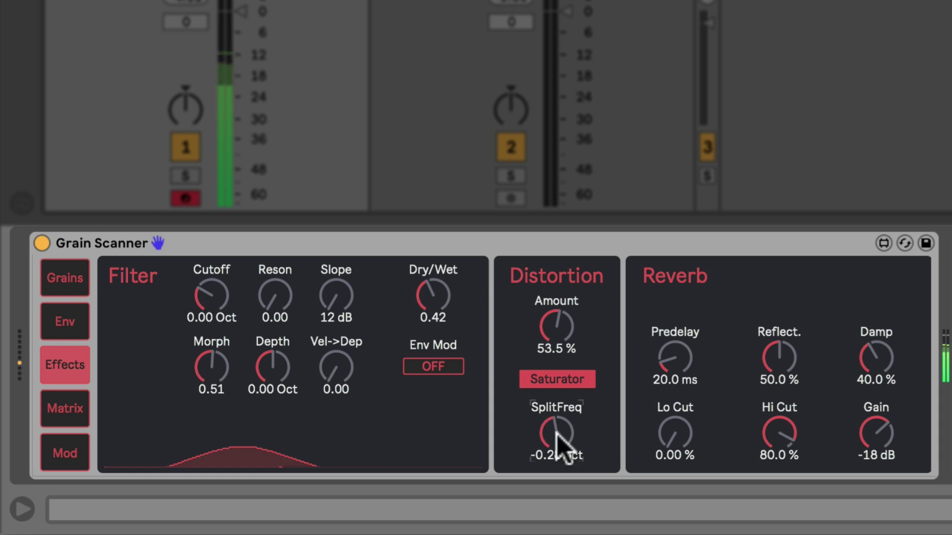
{"action": "left_click", "coordinate": [568, 380]}
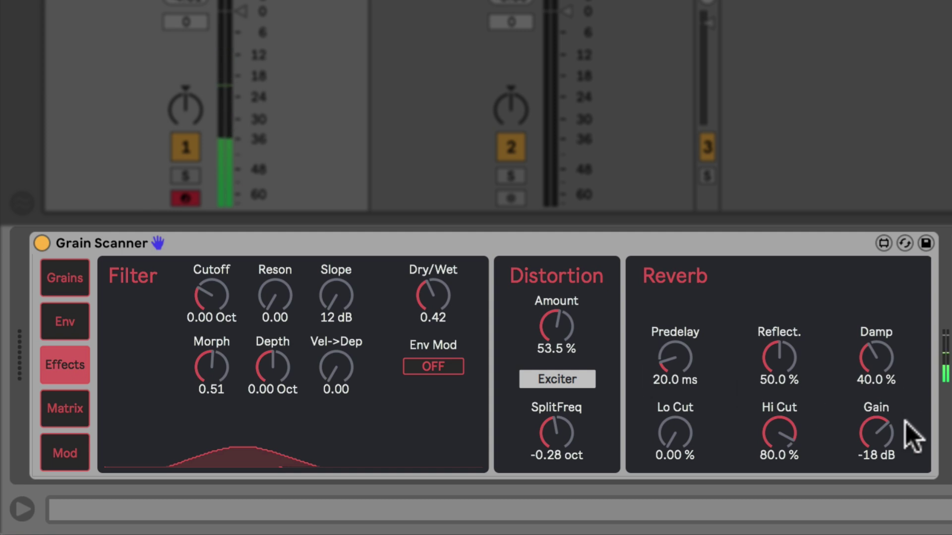
- Set the reverb's Gain to -16 dB and its Reflect. to 22.4 %
{"action": "mouse_move", "coordinate": [876, 433]}
{"action": "left_mouse_down"}
{"action": "mouse_move", "coordinate": [876, 396]}
{"action": "mouse_move", "coordinate": [875, 451]}
{"action": "left_mouse_up"}
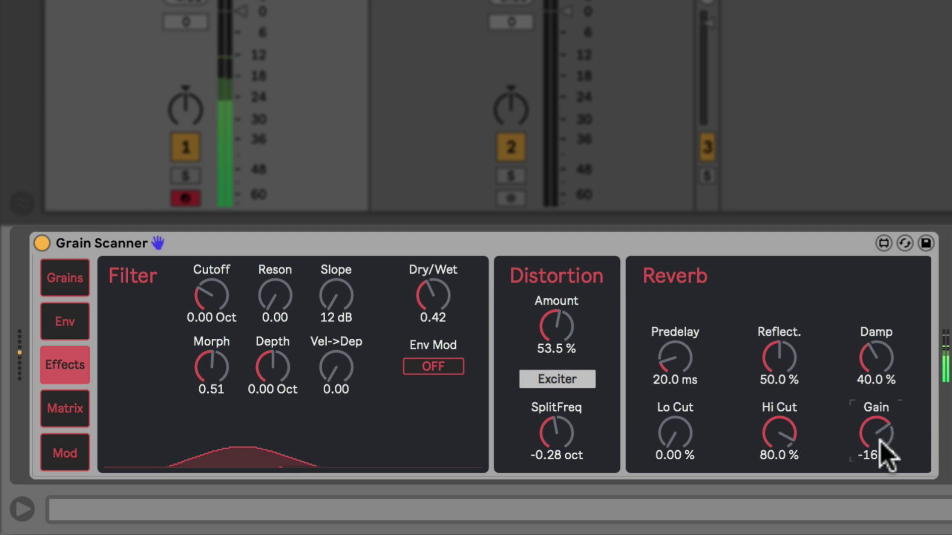
{"action": "left_click_drag", "start_coordinate": [779, 357], "coordinate": [779, 384]}
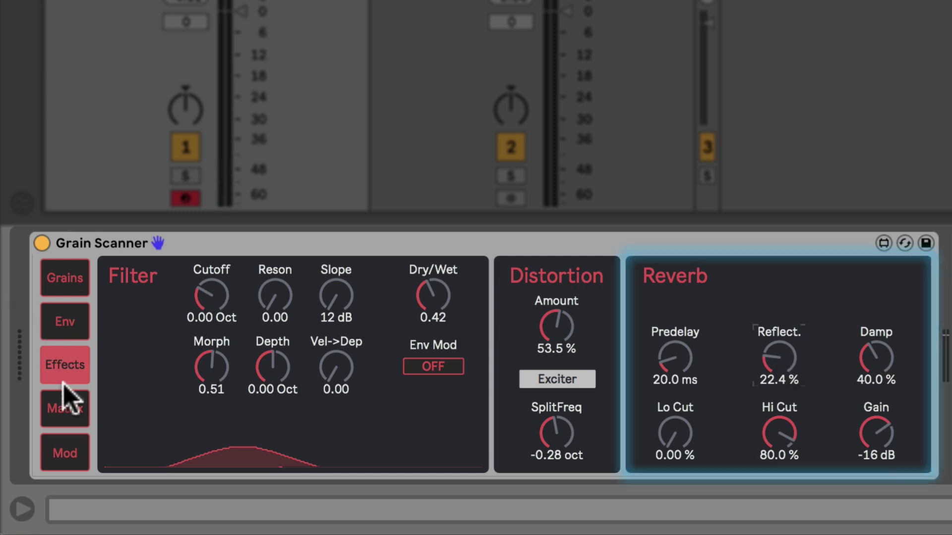
{"action": "left_click", "coordinate": [66, 410]}
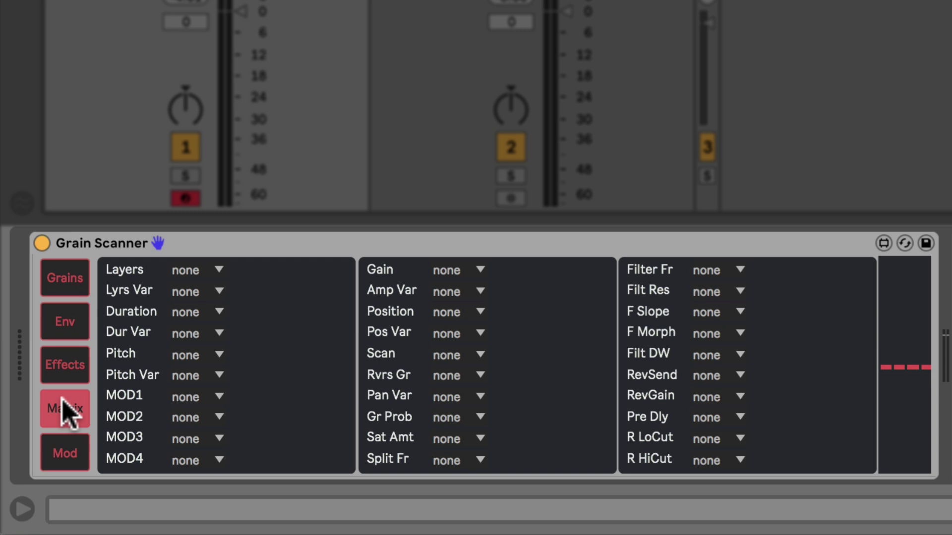
{"action": "left_click", "coordinate": [220, 354]}
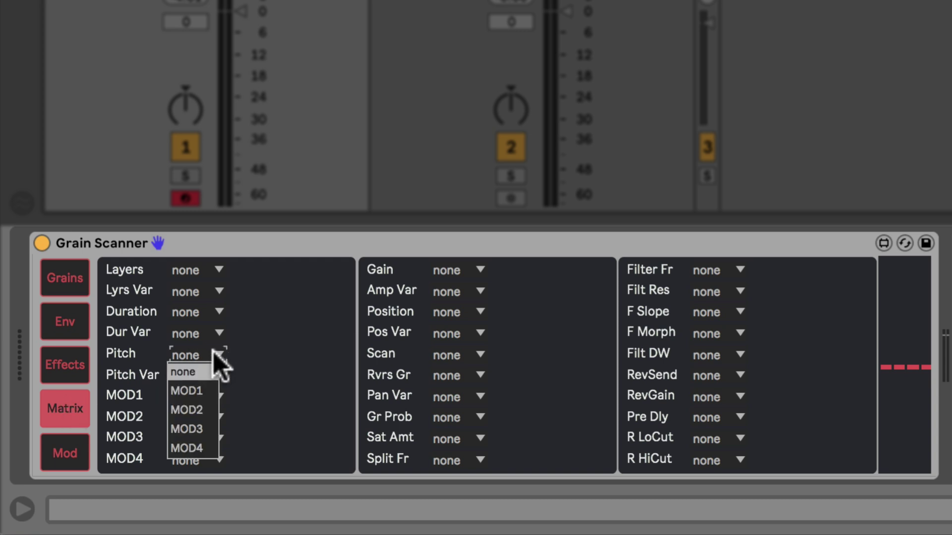
{"action": "left_click", "coordinate": [65, 422]}
- Set modulator M1 to a sine wave and switch its timing to Sync
{"action": "left_click", "coordinate": [67, 452]}
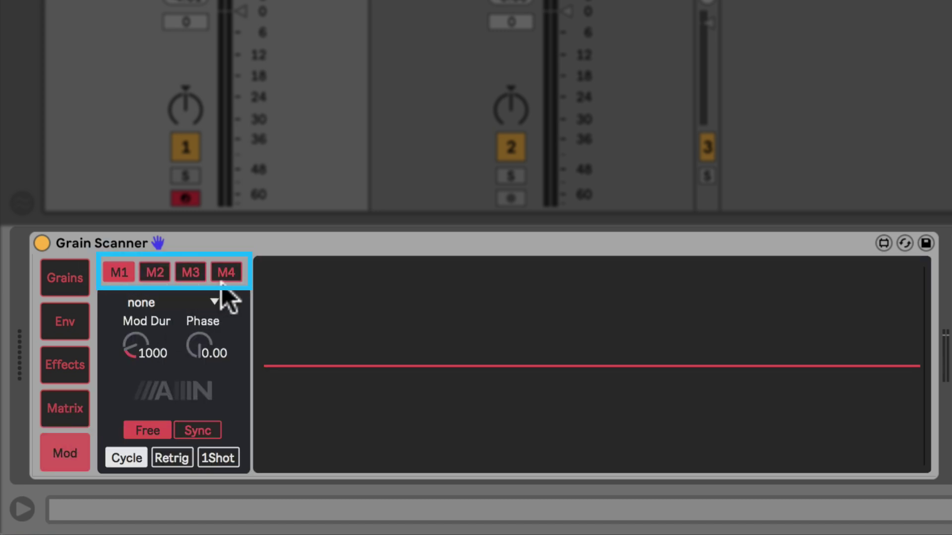
{"action": "left_click", "coordinate": [170, 304]}
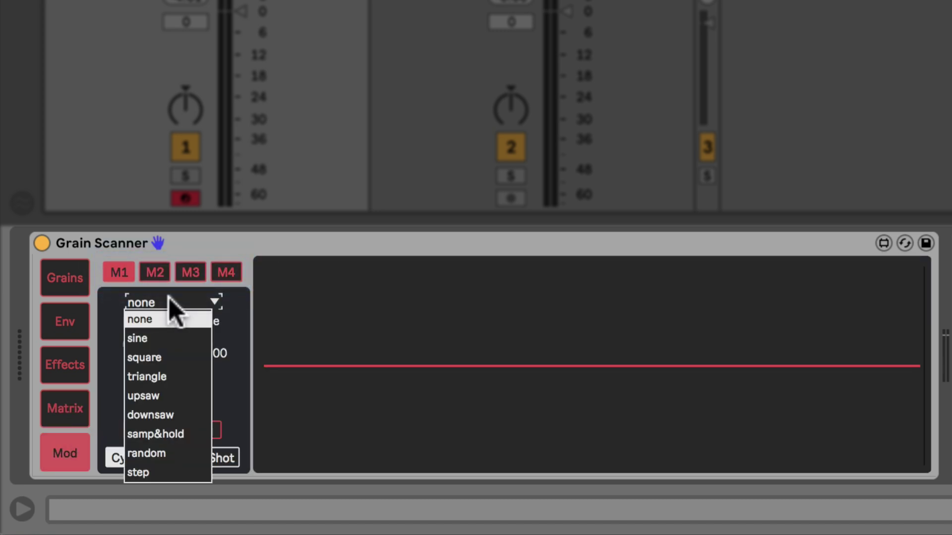
{"action": "left_click", "coordinate": [171, 339]}
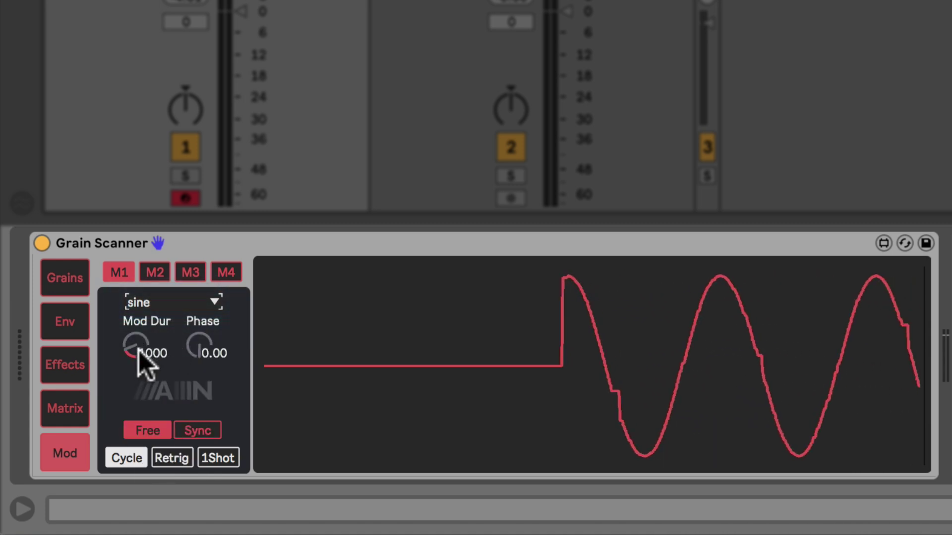
{"action": "left_click", "coordinate": [196, 432]}
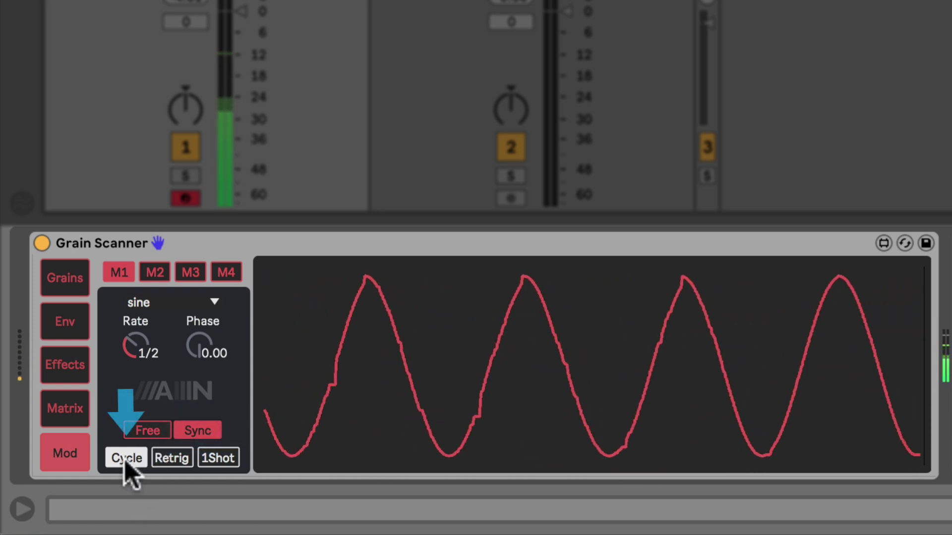
- Try the Retrig and 1Shot modes on modulator M1, and return it to Cycle
{"action": "left_click", "coordinate": [173, 457]}
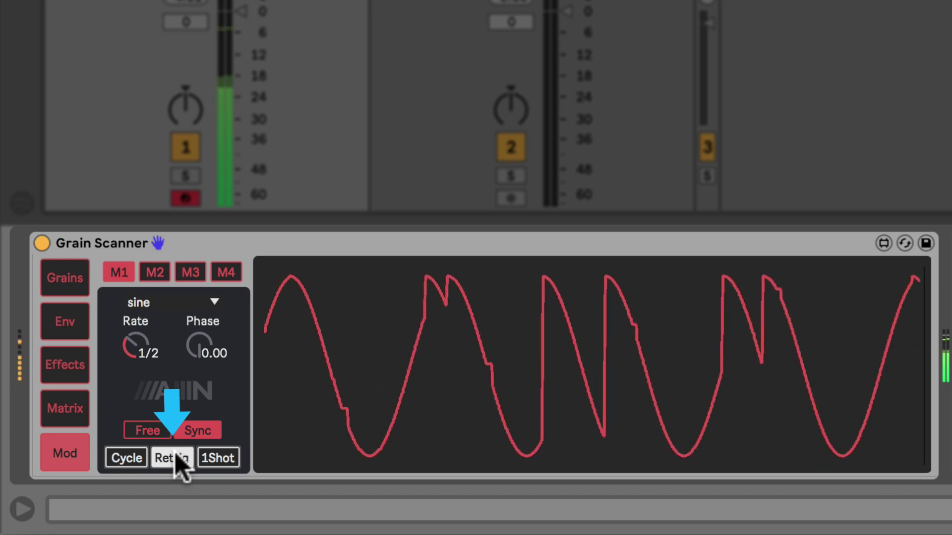
{"action": "left_click", "coordinate": [218, 458]}
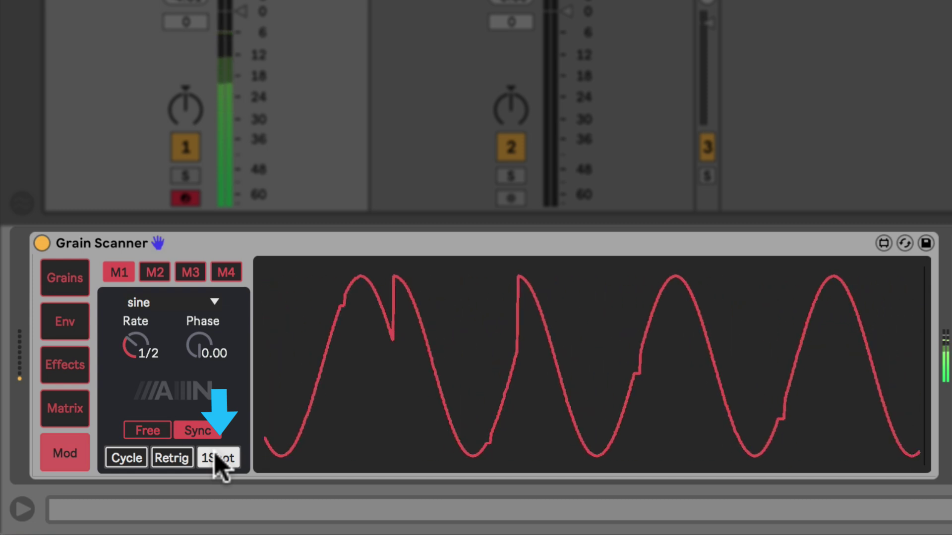
{"action": "left_click", "coordinate": [130, 458]}
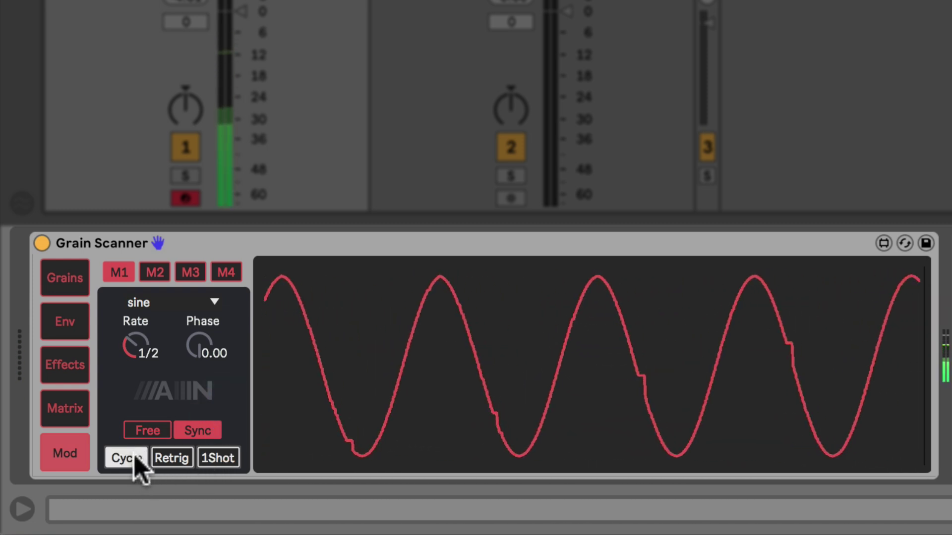
- Assign MOD1 to Lyrs Var and Sat Amt in the modulation matrix, with the Sat Amt depth at 100 %
{"action": "left_click", "coordinate": [69, 408]}
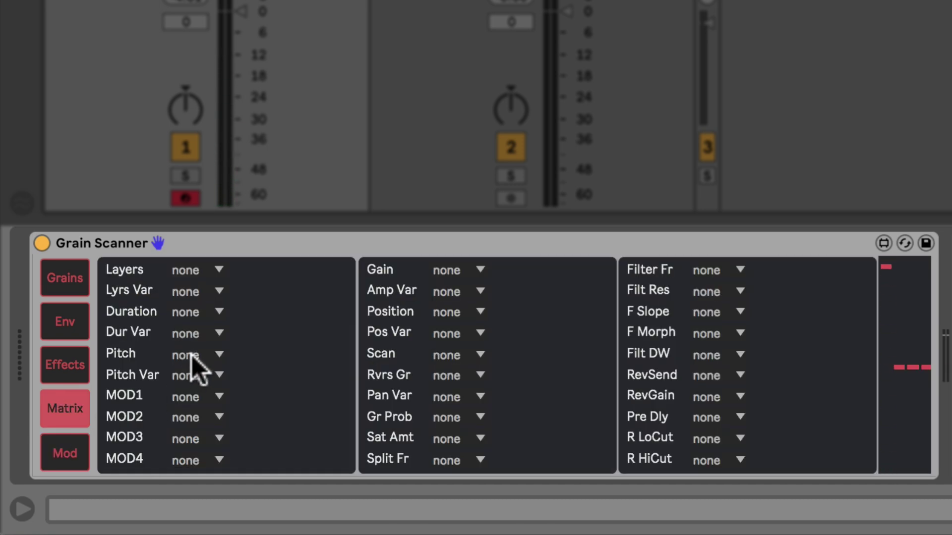
{"action": "left_click", "coordinate": [214, 293]}
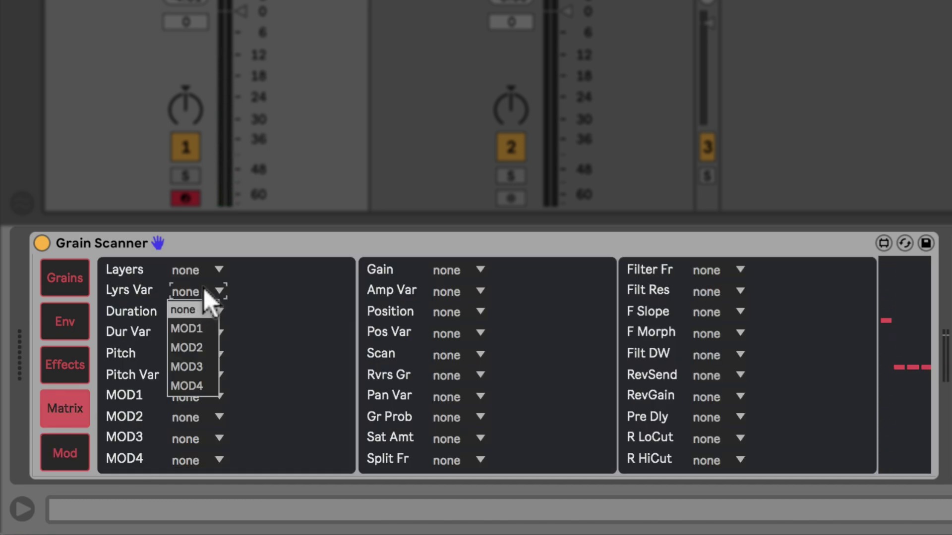
{"action": "left_click", "coordinate": [203, 330]}
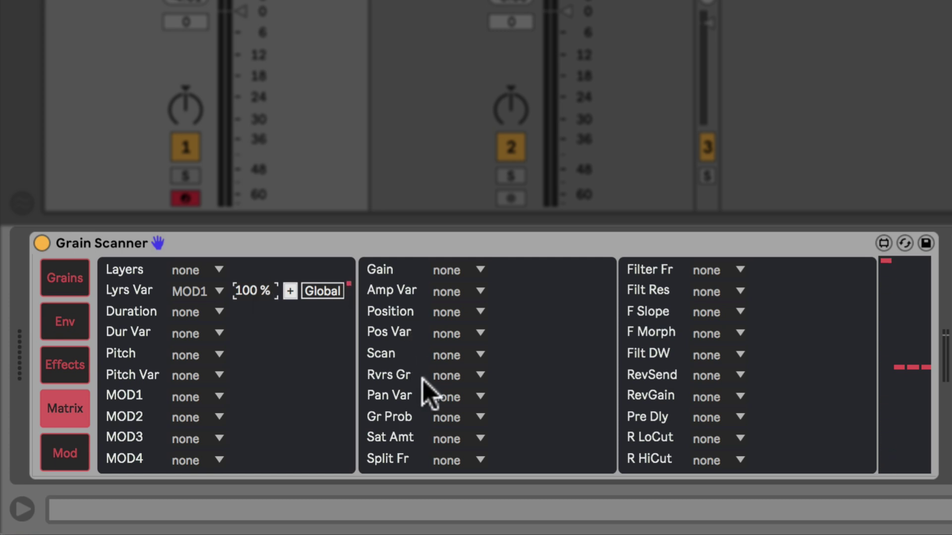
{"action": "left_click", "coordinate": [427, 439]}
{"action": "left_click", "coordinate": [449, 471]}
{"action": "left_click_drag", "start_coordinate": [510, 438], "coordinate": [510, 387]}
- Assign MOD1 to RevGain with a depth of 100 % and negative polarity
{"action": "left_click", "coordinate": [707, 397]}
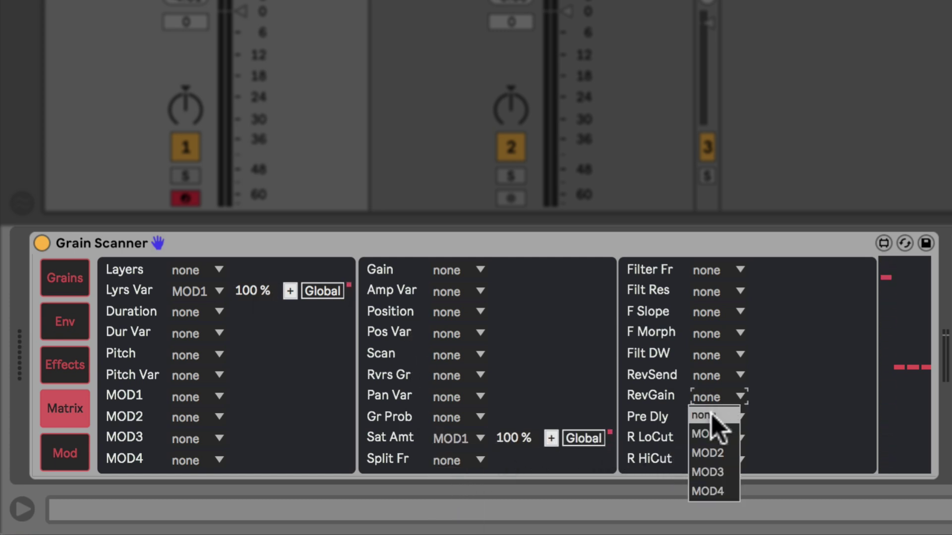
{"action": "left_click", "coordinate": [719, 431]}
{"action": "left_click_drag", "start_coordinate": [763, 392], "coordinate": [764, 395]}
{"action": "left_click", "coordinate": [811, 396]}
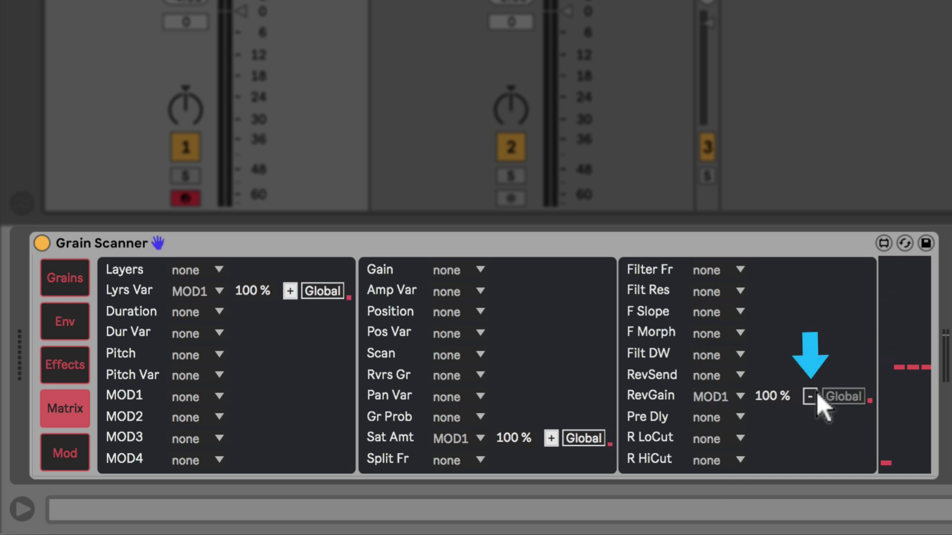
- Assign MOD1 to Pitch with a modulation depth of 2.00 st
{"action": "left_click", "coordinate": [191, 355]}
{"action": "left_click", "coordinate": [195, 385]}
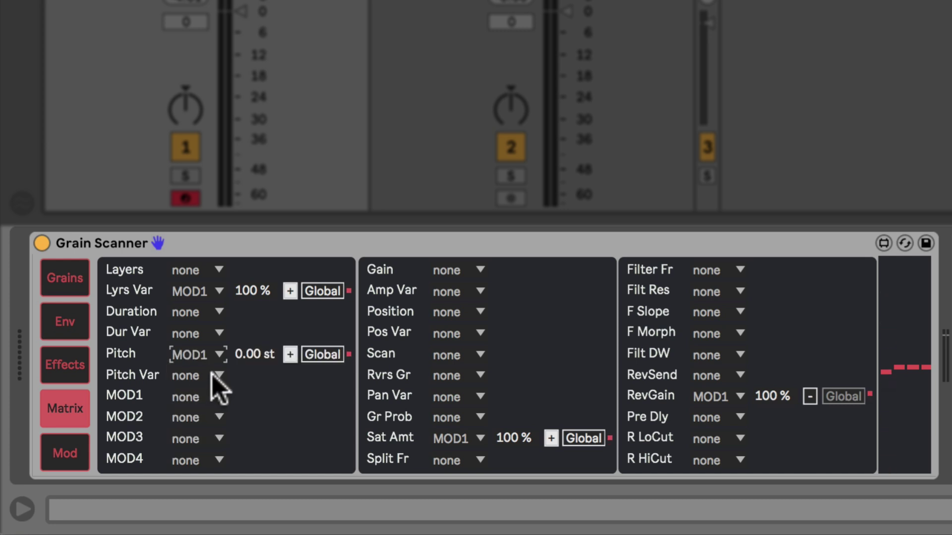
{"action": "left_click_drag", "start_coordinate": [240, 354], "coordinate": [240, 347]}
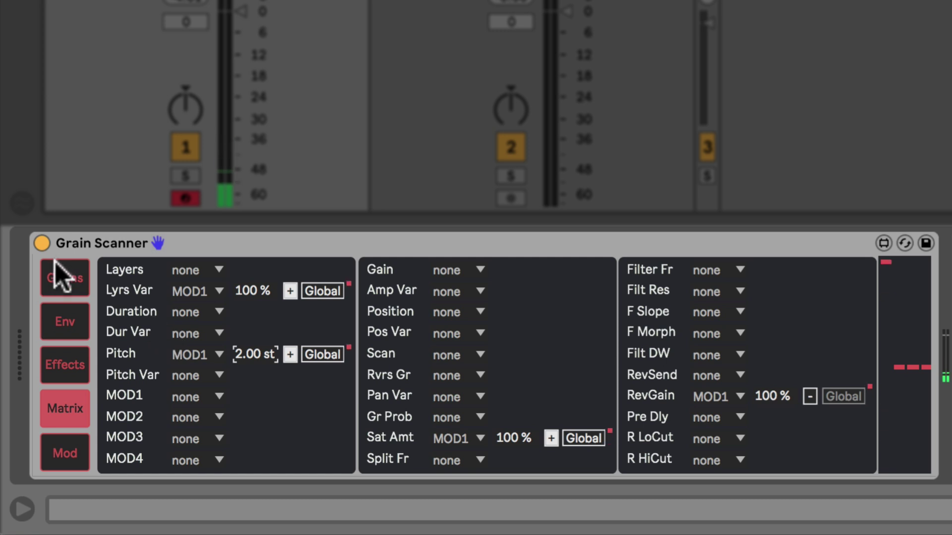
- Set the grain Duration to 172 ms and change the Grain Window shape to welch
{"action": "left_click", "coordinate": [60, 274]}
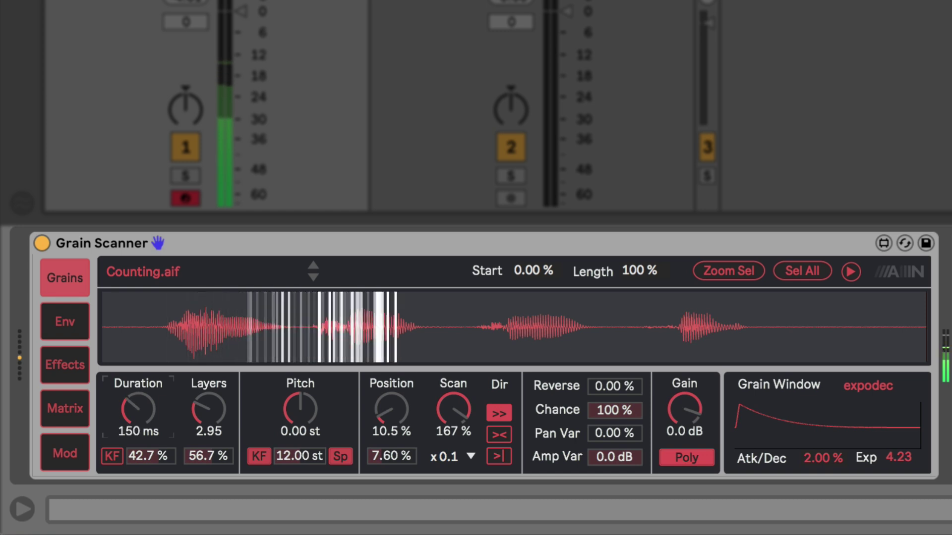
{"action": "left_click", "coordinate": [843, 386]}
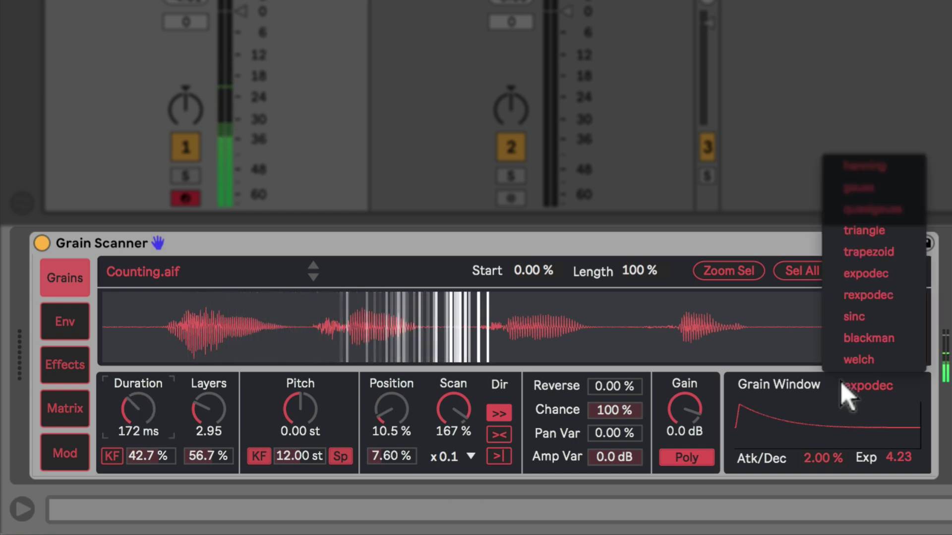
{"action": "left_click", "coordinate": [842, 363]}
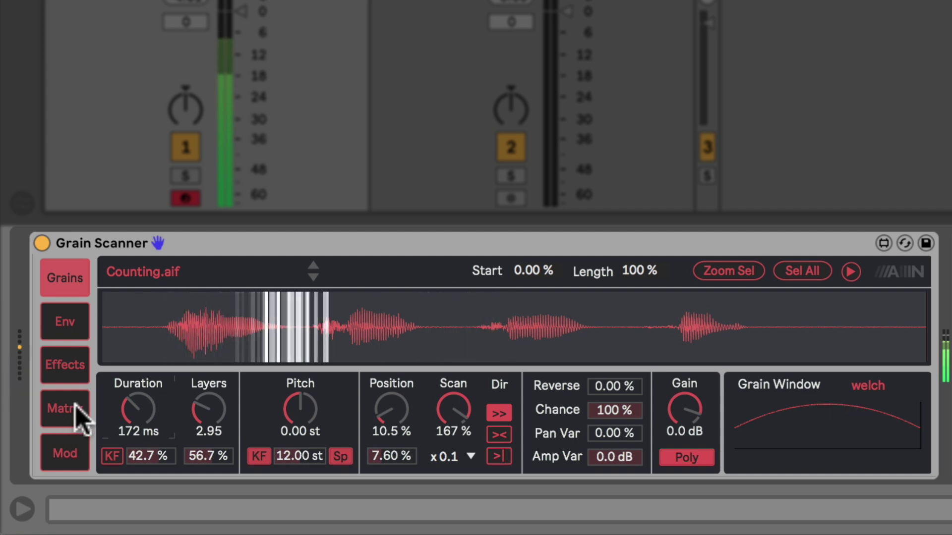
- Set modulator M2 to the random waveform and adjust its Mod Dur
{"action": "left_click", "coordinate": [75, 456]}
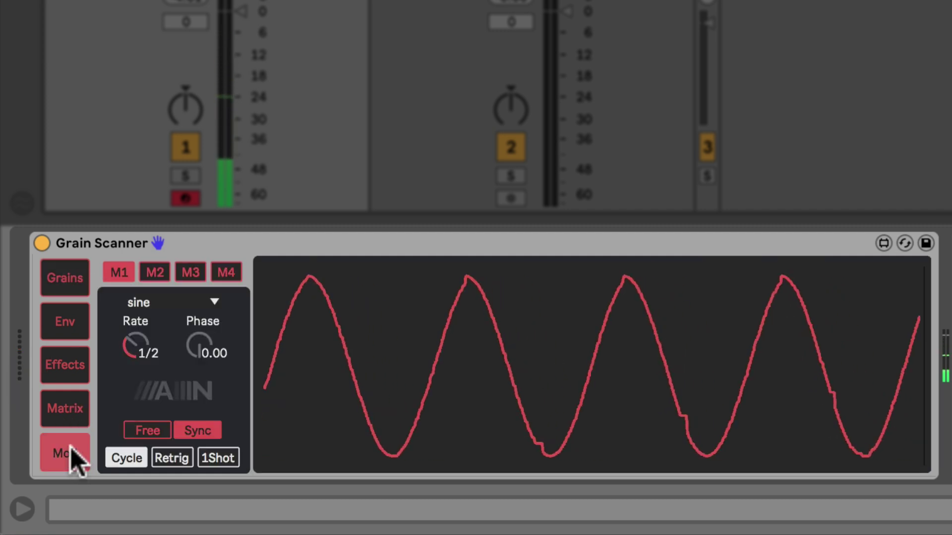
{"action": "left_click", "coordinate": [159, 268]}
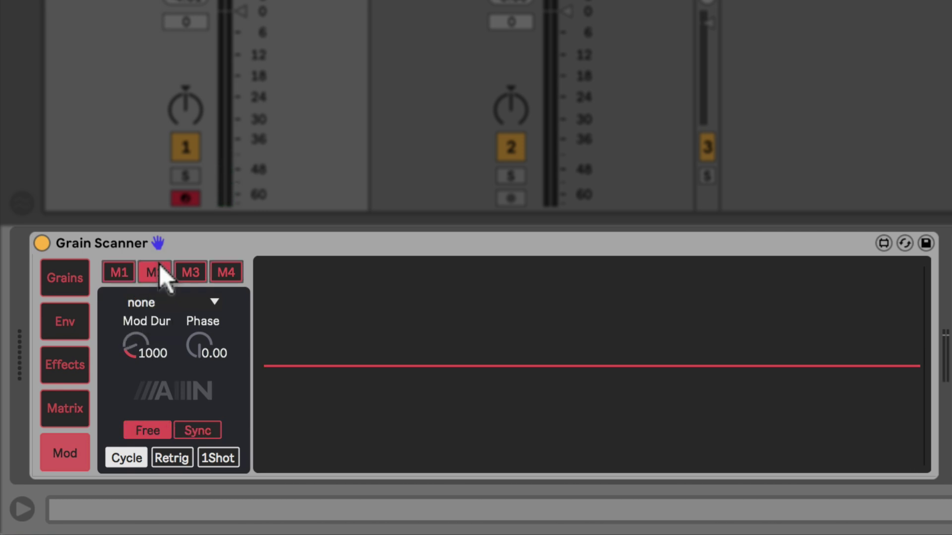
{"action": "left_click", "coordinate": [164, 304]}
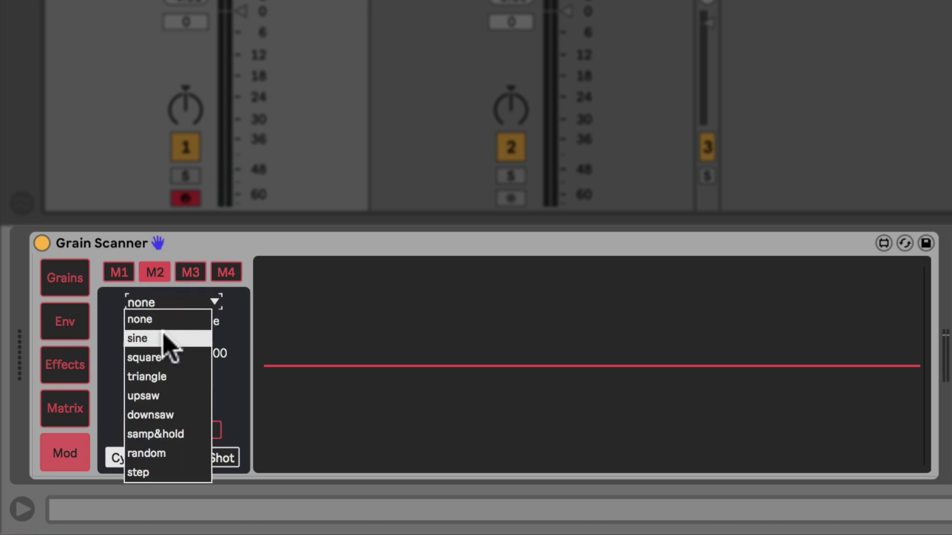
{"action": "left_click", "coordinate": [138, 455]}
{"action": "left_click_drag", "start_coordinate": [135, 345], "coordinate": [135, 376]}
- Assign MOD2 as the source modulating MOD1 in the matrix, with a depth of 100.00
{"action": "left_click", "coordinate": [78, 410]}
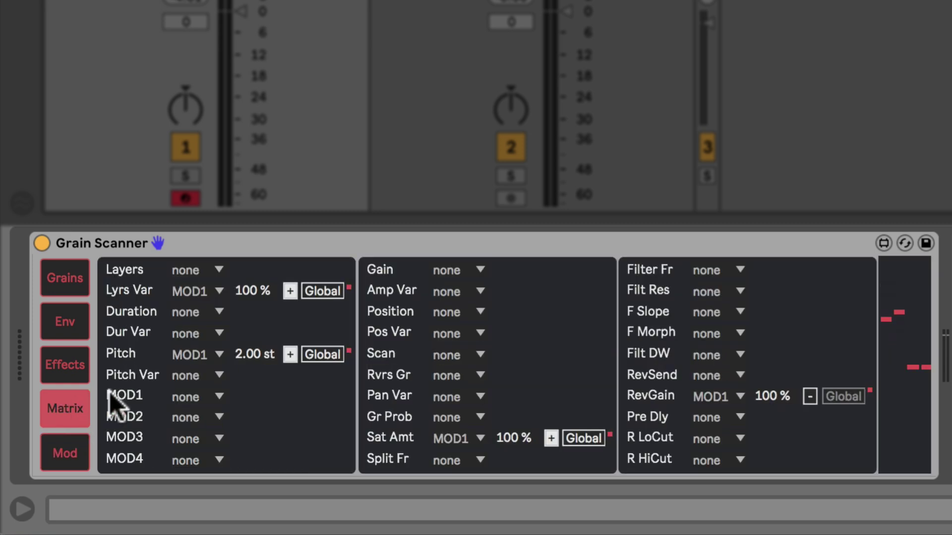
{"action": "left_click", "coordinate": [200, 394]}
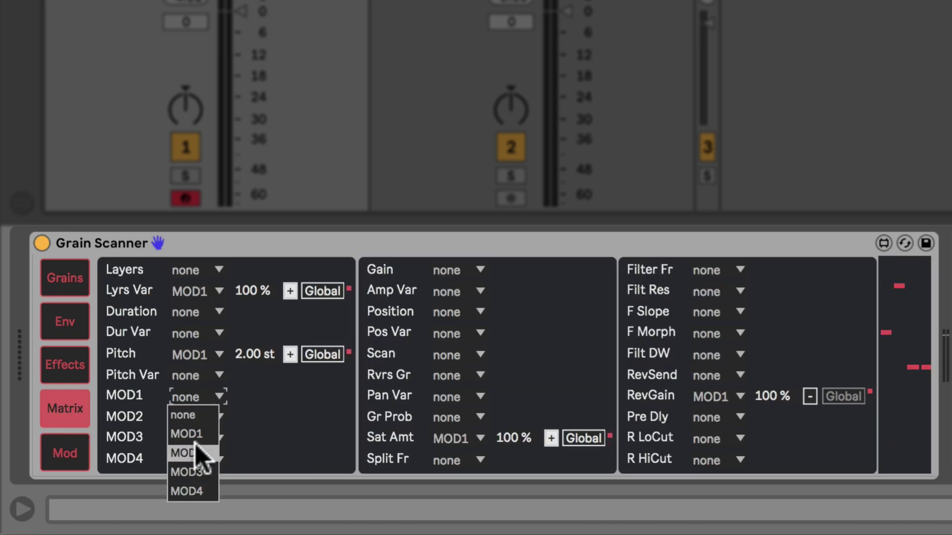
{"action": "left_click", "coordinate": [206, 453]}
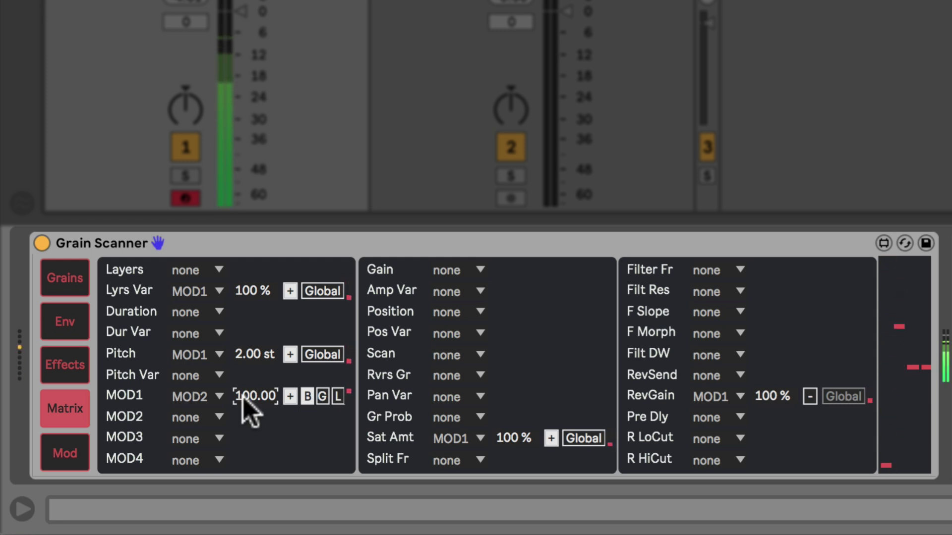
- Assign MOD2 to Duration with a depth of 100 %, and return to the grain controls
{"action": "left_click", "coordinate": [184, 319]}
{"action": "left_click", "coordinate": [192, 365]}
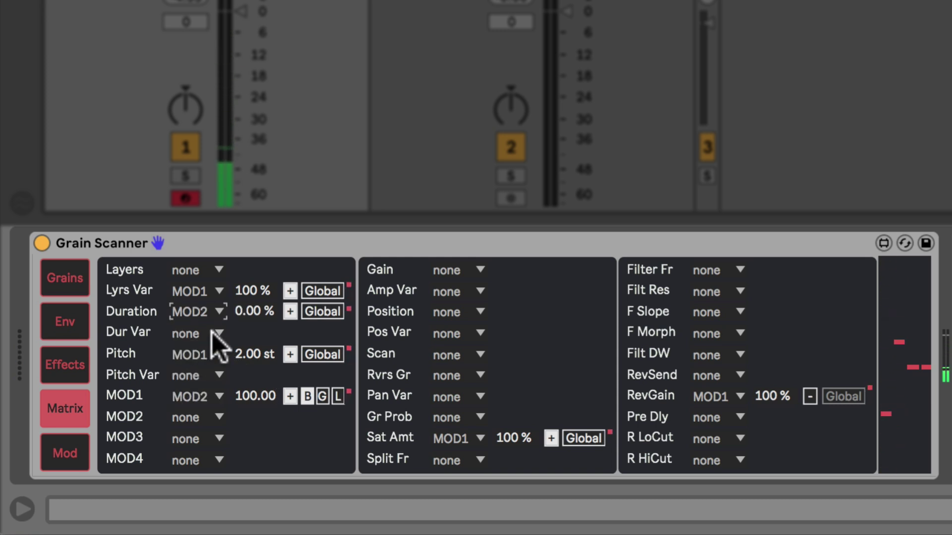
{"action": "mouse_move", "coordinate": [240, 315]}
{"action": "left_mouse_down"}
{"action": "mouse_move", "coordinate": [243, 297]}
{"action": "mouse_move", "coordinate": [247, 317]}
{"action": "left_mouse_up"}
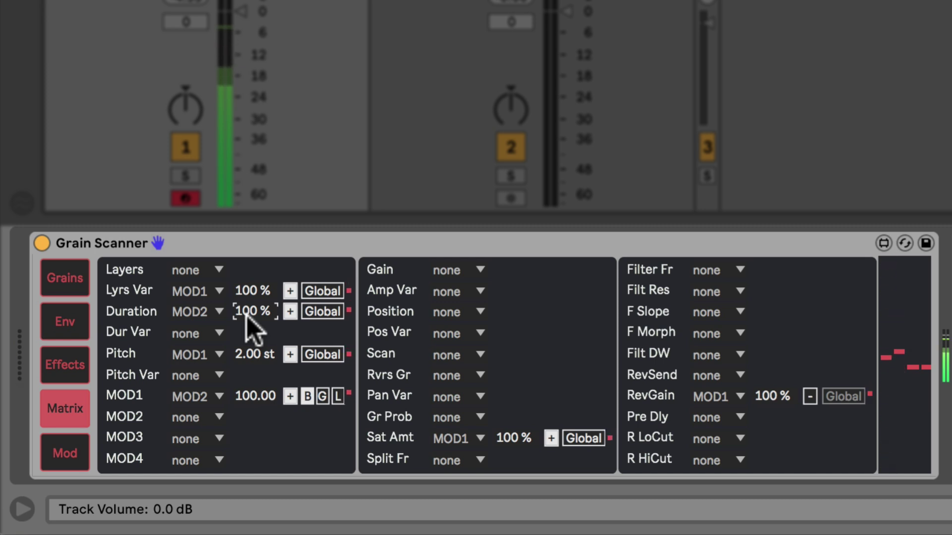
{"action": "left_click", "coordinate": [85, 278]}
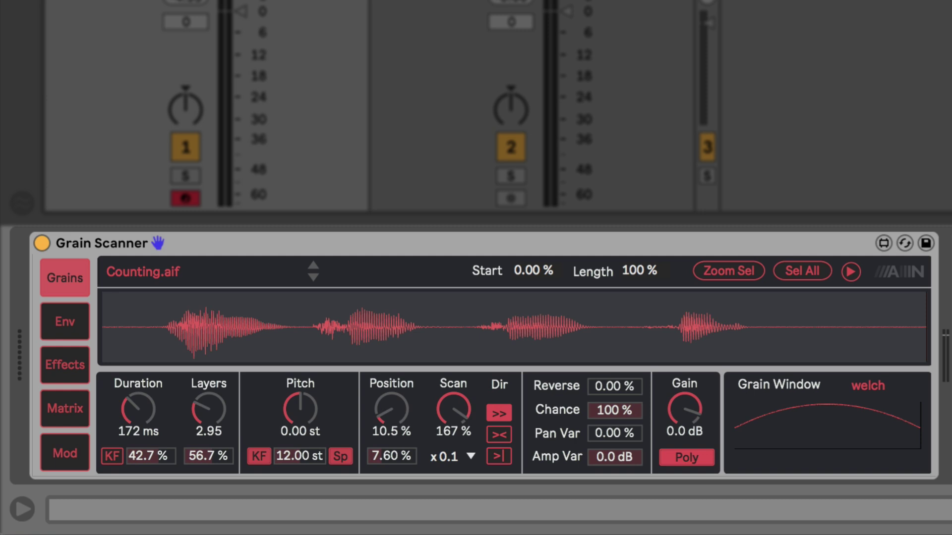
- Load the Lev3_Musicloop sample and select its second audio burst, with Start 26.6 % and Length 16.8 %
{"action": "left_click_drag", "start_coordinate": [400, 297], "coordinate": [393, 318]}
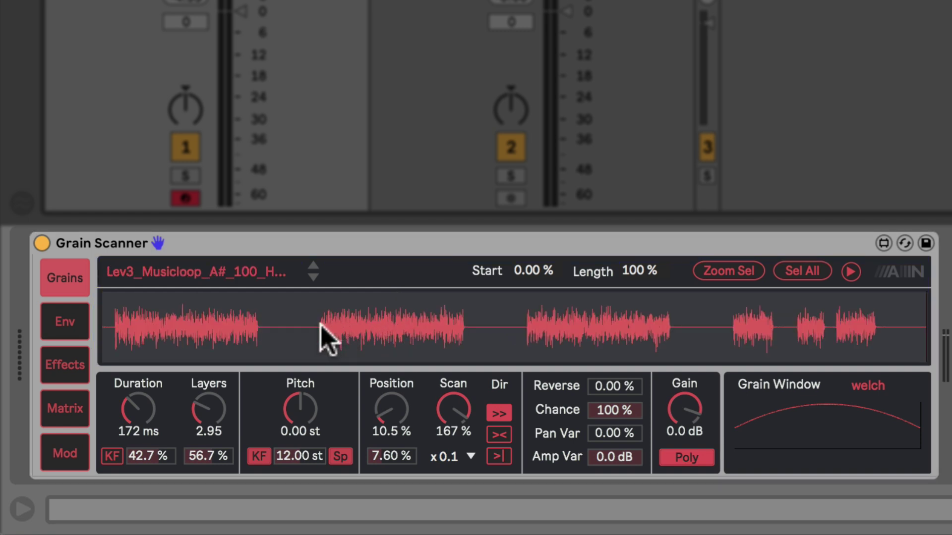
{"action": "left_click_drag", "start_coordinate": [461, 328], "coordinate": [328, 329]}
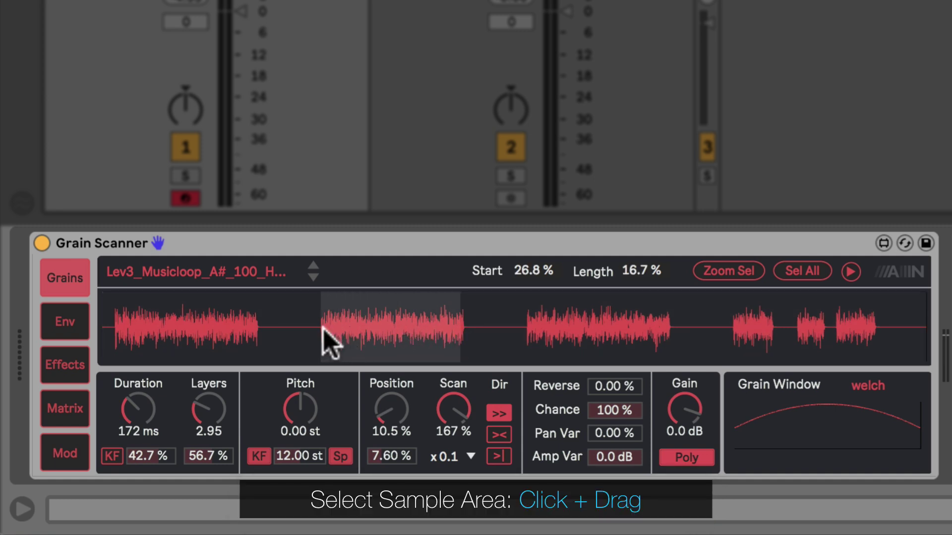
{"action": "mouse_move", "coordinate": [367, 350]}
{"action": "left_mouse_down"}
{"action": "mouse_move", "coordinate": [560, 344]}
{"action": "mouse_move", "coordinate": [376, 333]}
{"action": "left_mouse_up"}
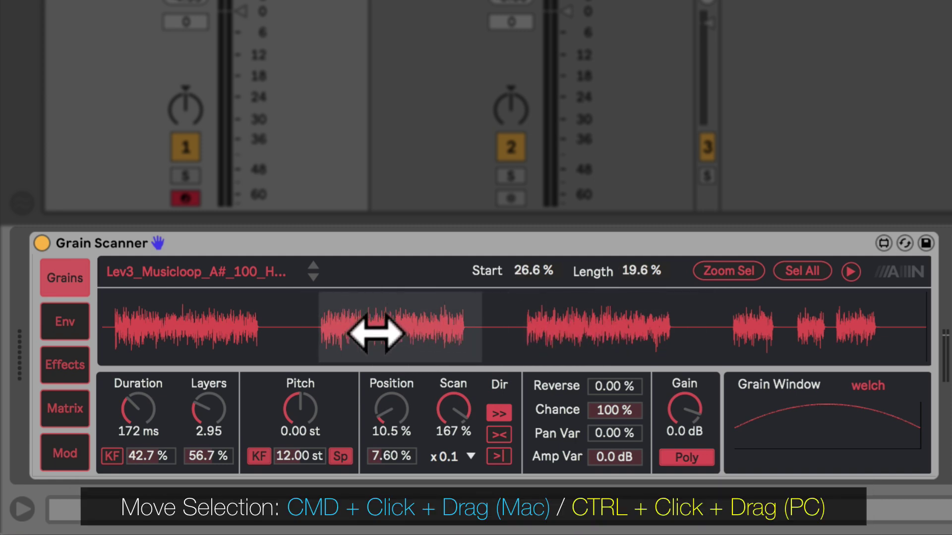
{"action": "mouse_move", "coordinate": [453, 322]}
{"action": "left_mouse_down"}
{"action": "mouse_move", "coordinate": [383, 334]}
{"action": "mouse_move", "coordinate": [453, 330]}
{"action": "left_mouse_up"}
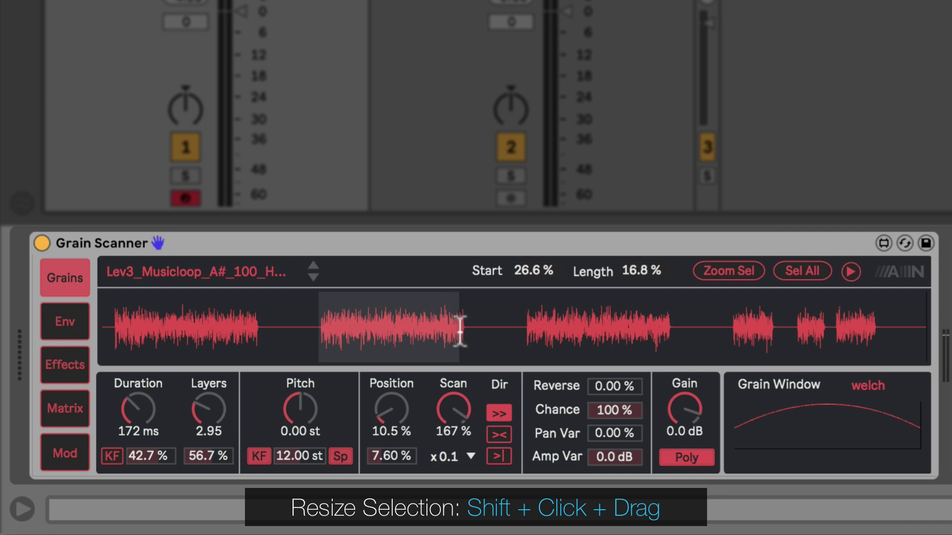
- Play the selected sample region and raise the grain Duration to 980 ms
{"action": "key", "text": "space"}
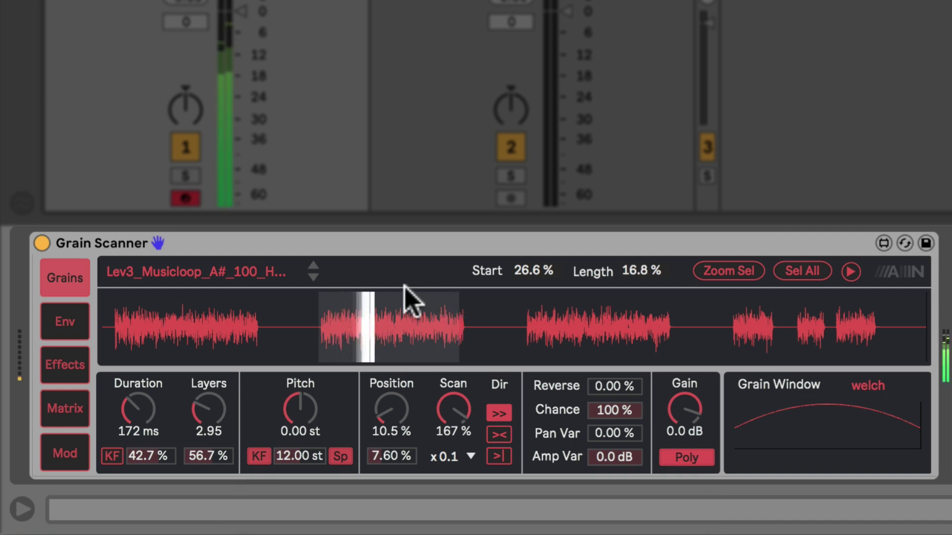
{"action": "left_click_drag", "start_coordinate": [138, 409], "coordinate": [138, 371]}
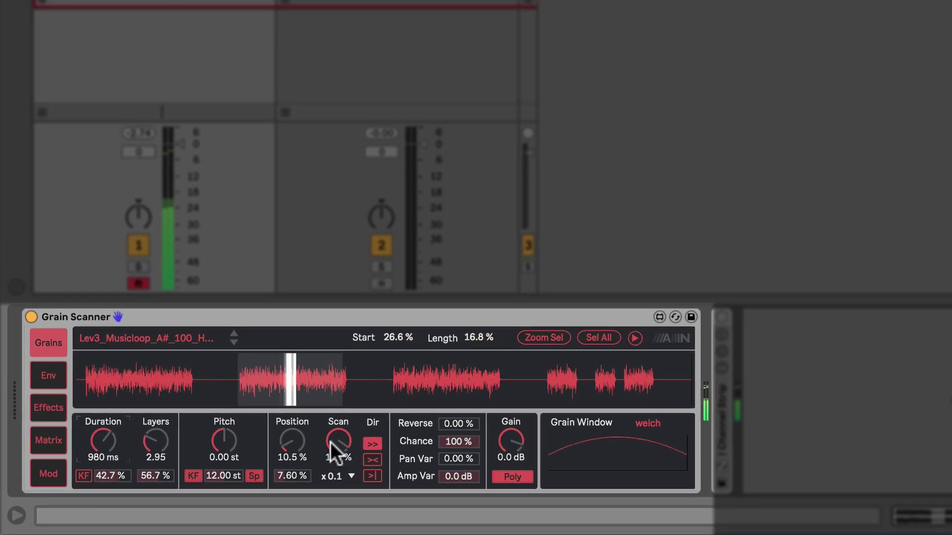
{"action": "left_click_drag", "start_coordinate": [393, 445], "coordinate": [393, 479]}
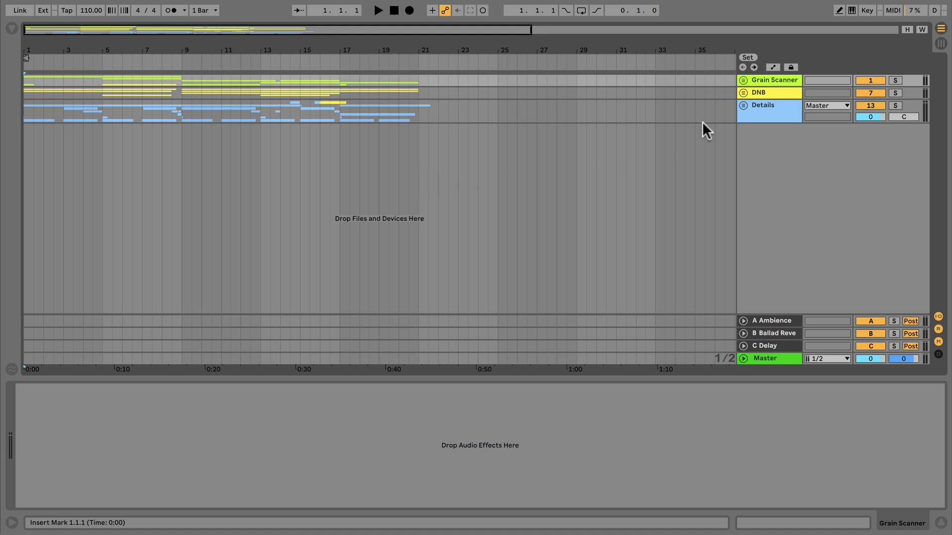
- Unfold the Grain Scanner track group and play the arrangement from the beginning
{"action": "left_click", "coordinate": [742, 80]}
{"action": "scroll", "coordinate": [743, 161], "scroll_direction": "down", "scroll_amount": 4}
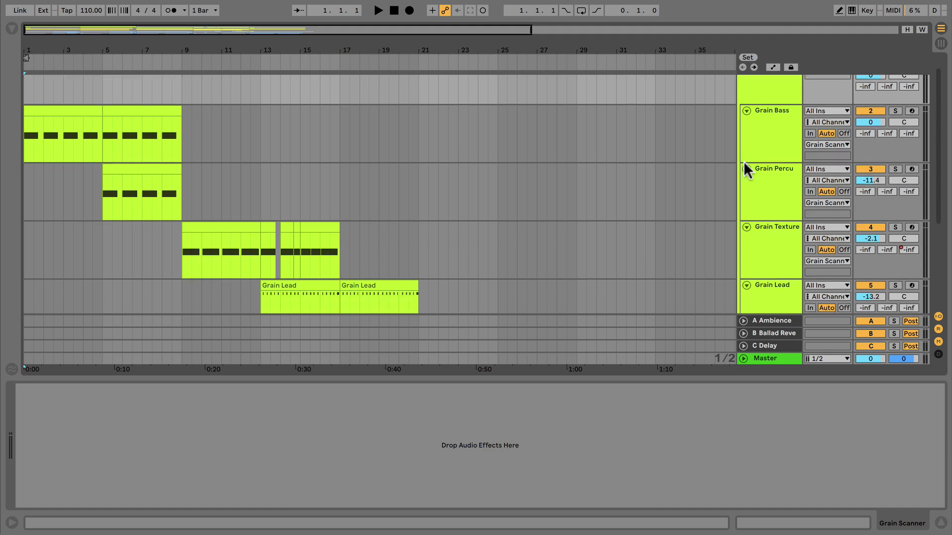
{"action": "scroll", "coordinate": [742, 161], "scroll_direction": "down", "scroll_amount": 3}
{"action": "scroll", "coordinate": [742, 160], "scroll_direction": "up", "scroll_amount": 9}
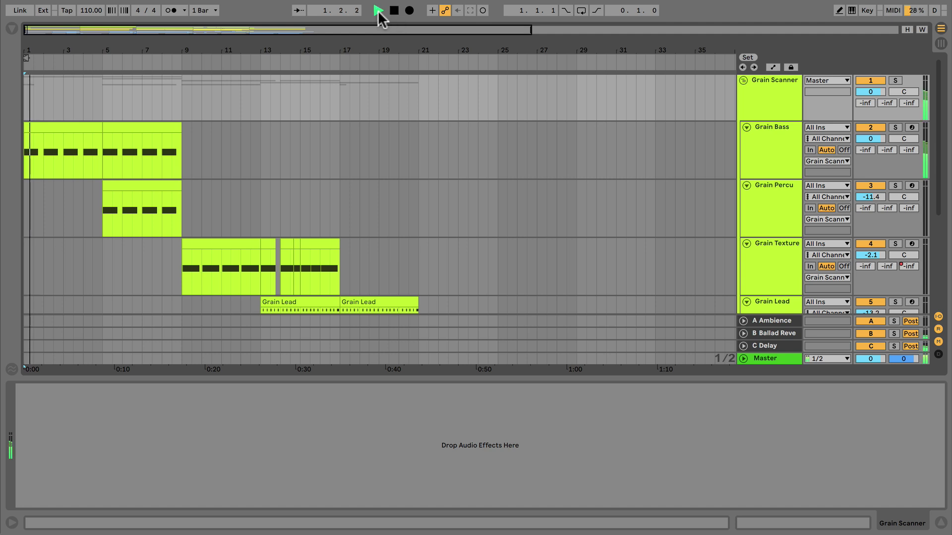
- Examine the device chains of the Grain Bass, Grain Percussion, Grain Texture and Grain Lead tracks as each part plays
{"action": "left_click", "coordinate": [772, 149]}
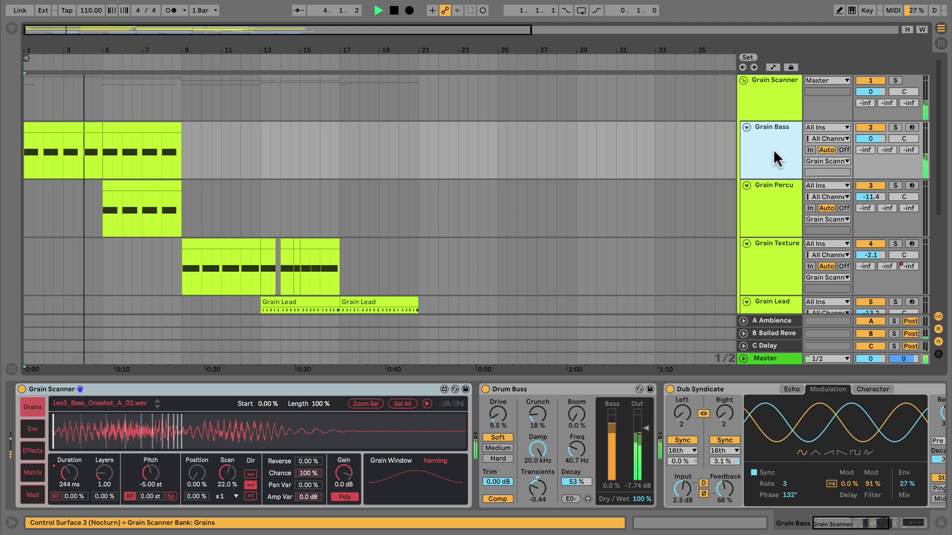
{"action": "left_click", "coordinate": [773, 200]}
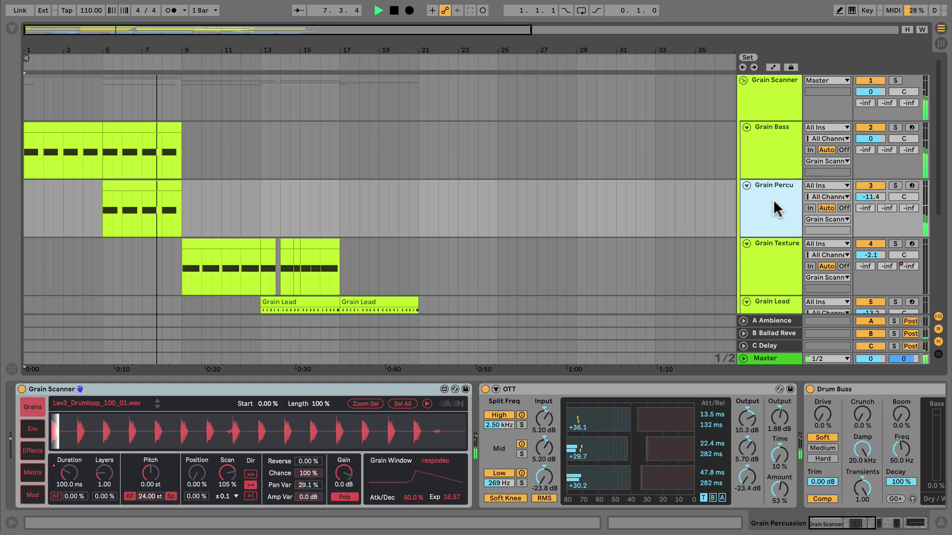
{"action": "scroll", "coordinate": [774, 202], "scroll_direction": "down", "scroll_amount": 5}
{"action": "left_click", "coordinate": [772, 165]}
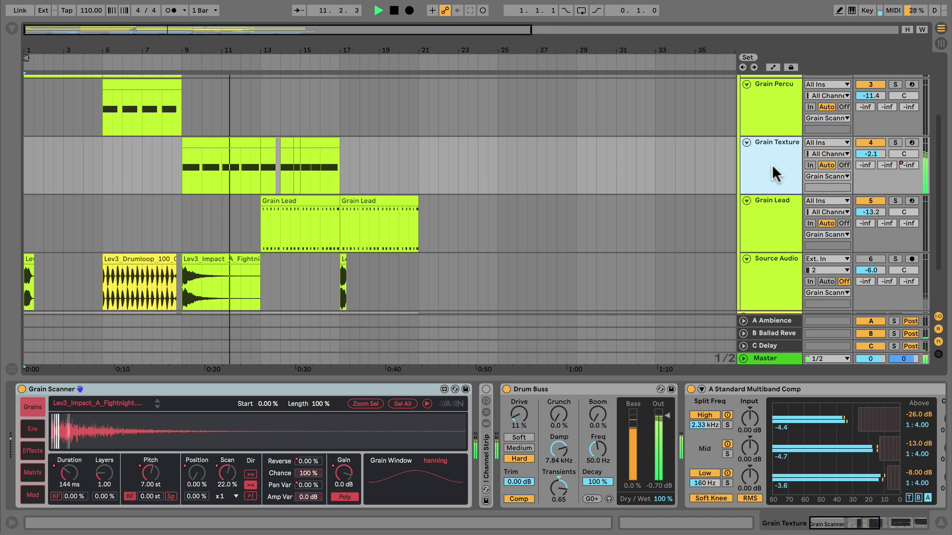
{"action": "scroll", "coordinate": [772, 167], "scroll_direction": "down", "scroll_amount": 3}
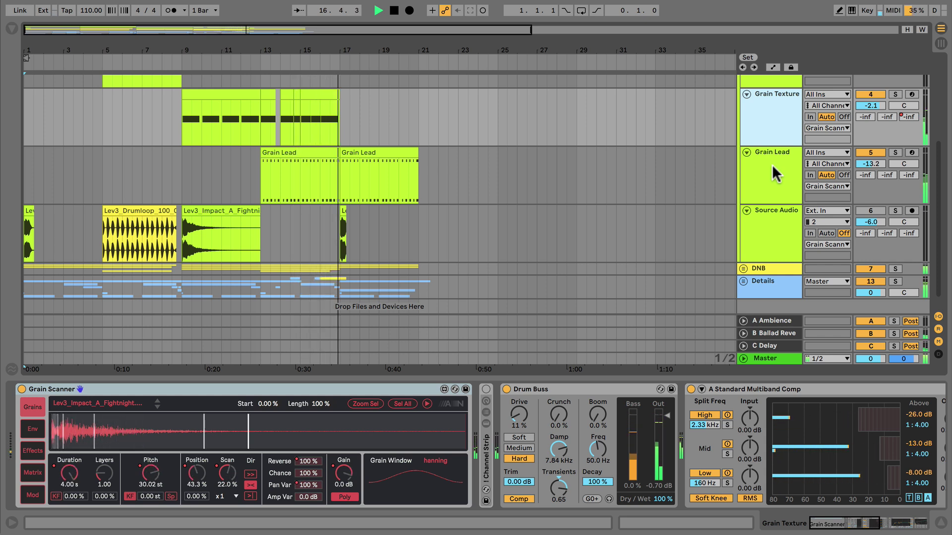
{"action": "left_click", "coordinate": [772, 164]}
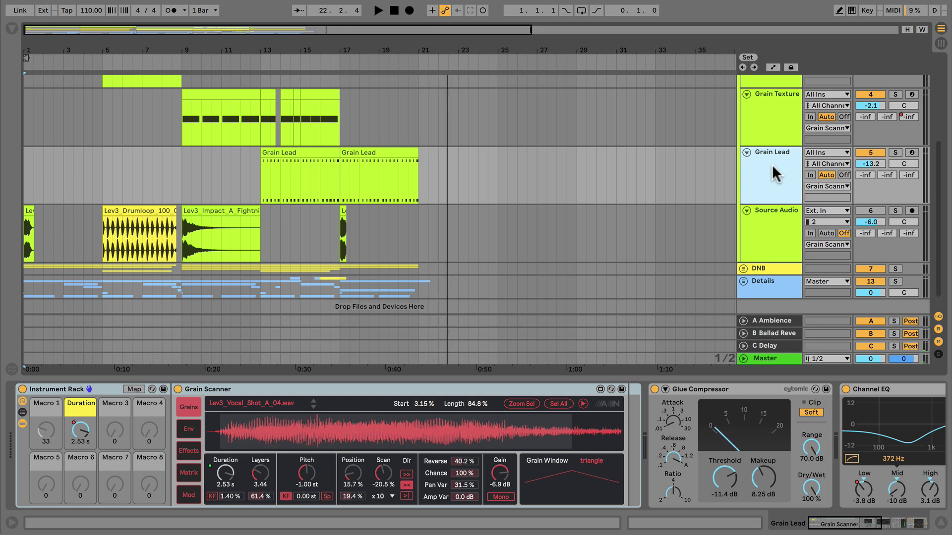
- Fold the Grain Percussion, Texture and Lead tracks, solo Source Audio and play its Lev3_Bass_Oneshot_A_02 clip
{"action": "scroll", "coordinate": [776, 173], "scroll_direction": "up", "scroll_amount": 2}
{"action": "left_click", "coordinate": [745, 130]}
{"action": "left_click", "coordinate": [761, 230]}
{"action": "left_click", "coordinate": [895, 223]}
{"action": "left_click", "coordinate": [29, 226]}
{"action": "key", "text": "space"}
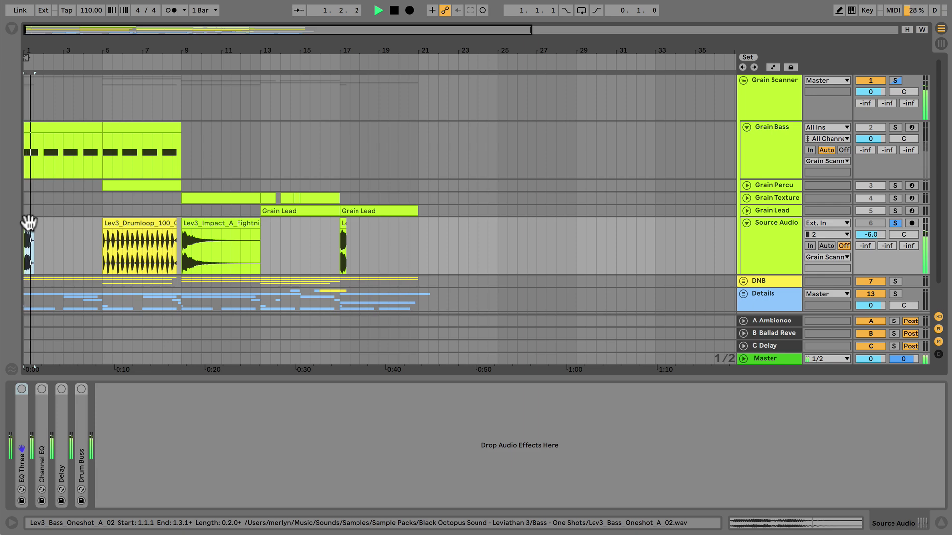
- Select the first Grain Bass clip and sweep its grain Duration up to 1.14 s and back to 68.1 ms during playback
{"action": "left_click", "coordinate": [42, 127]}
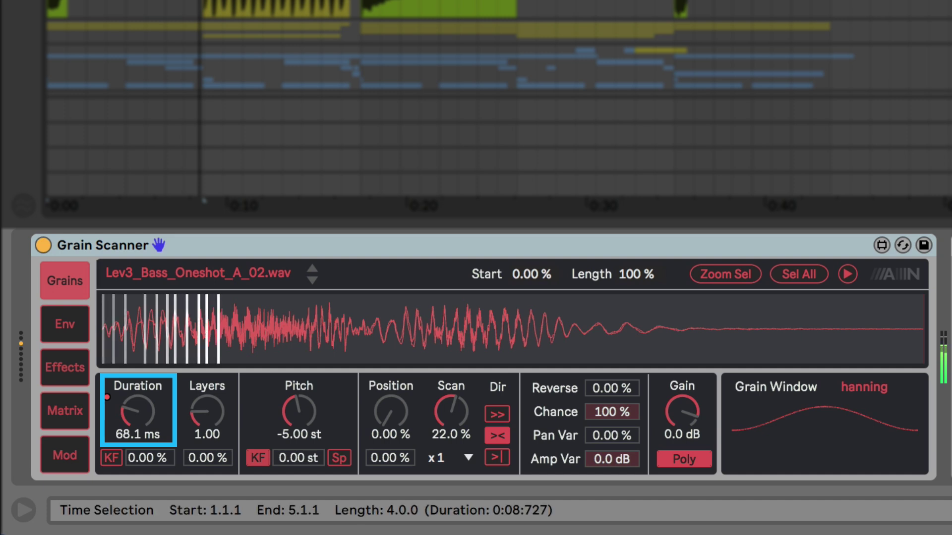
{"action": "left_click_drag", "start_coordinate": [137, 414], "coordinate": [138, 369]}
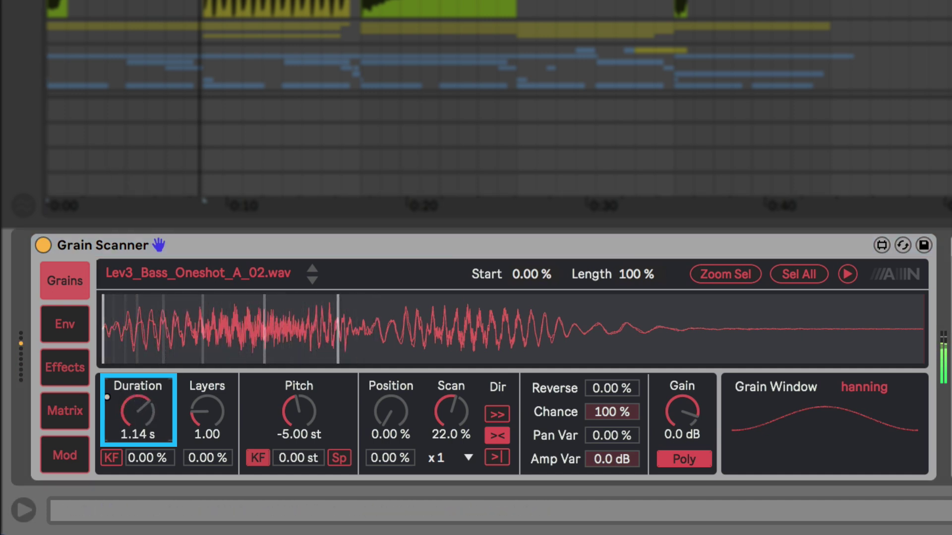
{"action": "left_click_drag", "start_coordinate": [138, 412], "coordinate": [119, 446]}
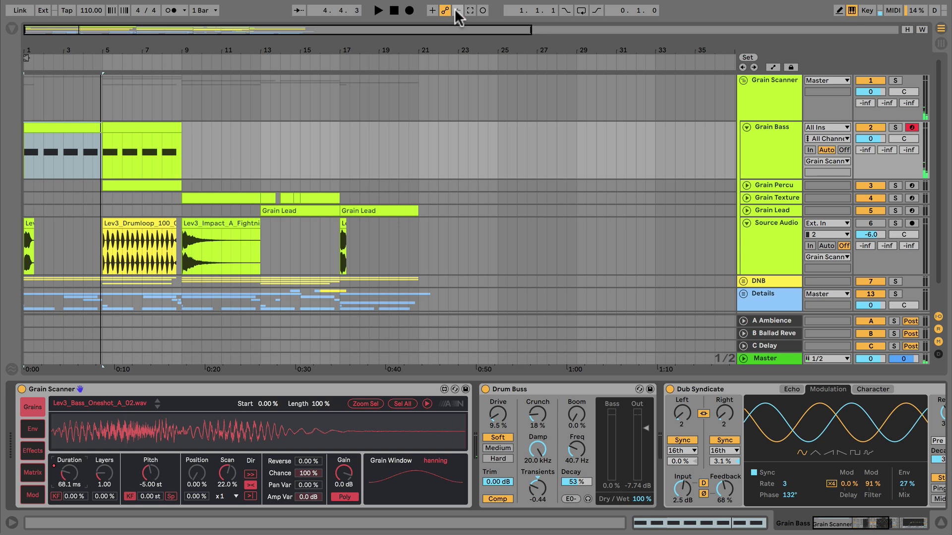
- Fold Grain Bass, unfold Grain Percussion and select its clip, and audition the source drum loop against the granular version
{"action": "left_click", "coordinate": [745, 126]}
{"action": "left_click", "coordinate": [746, 140]}
{"action": "left_click", "coordinate": [133, 132]}
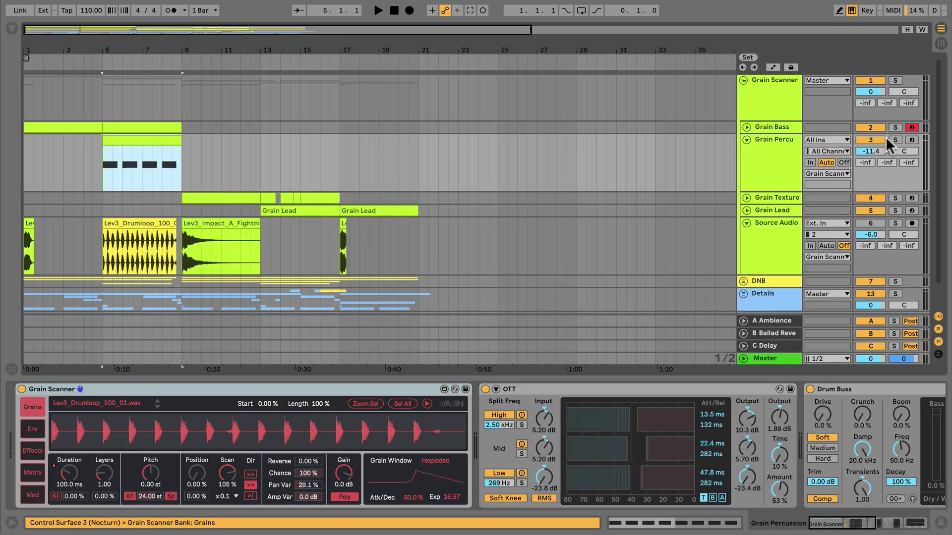
{"action": "left_click", "coordinate": [895, 223]}
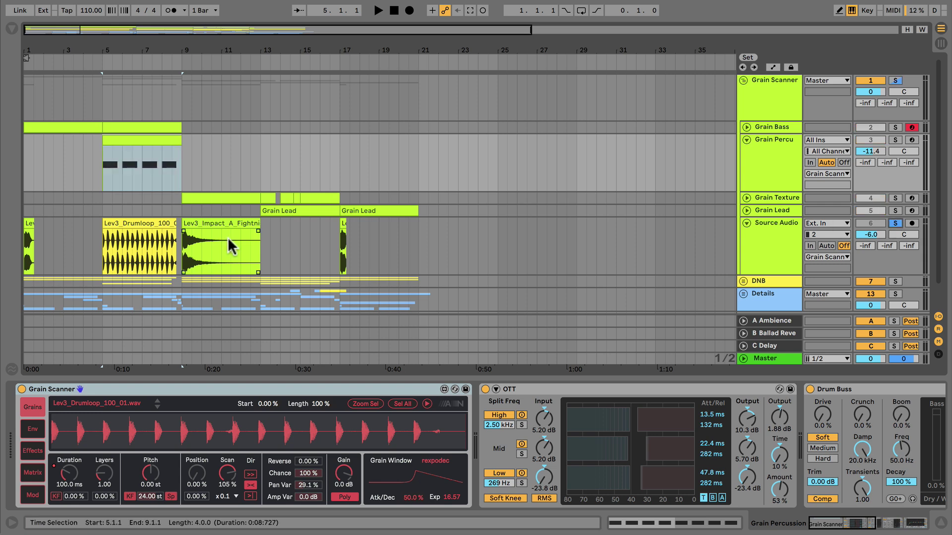
{"action": "key", "text": "space"}
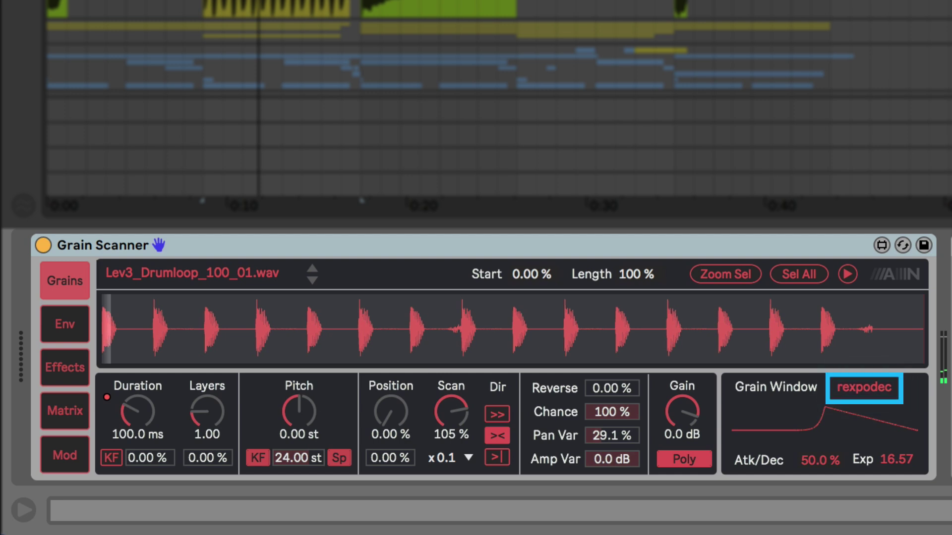
{"action": "key", "text": "space"}
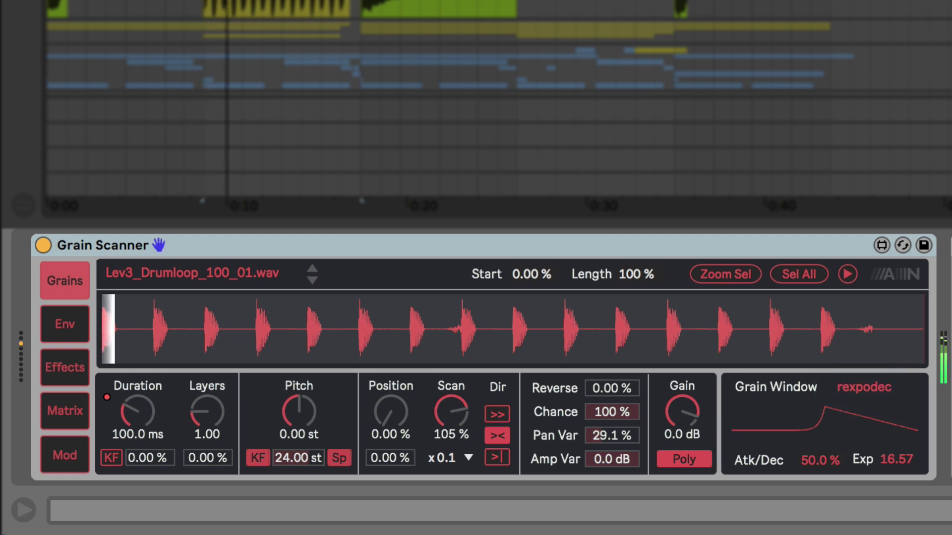
- Try a grain Duration of 23.8 ms on the percussion and restore it to 100.0 ms
{"action": "left_click_drag", "start_coordinate": [138, 412], "coordinate": [138, 431]}
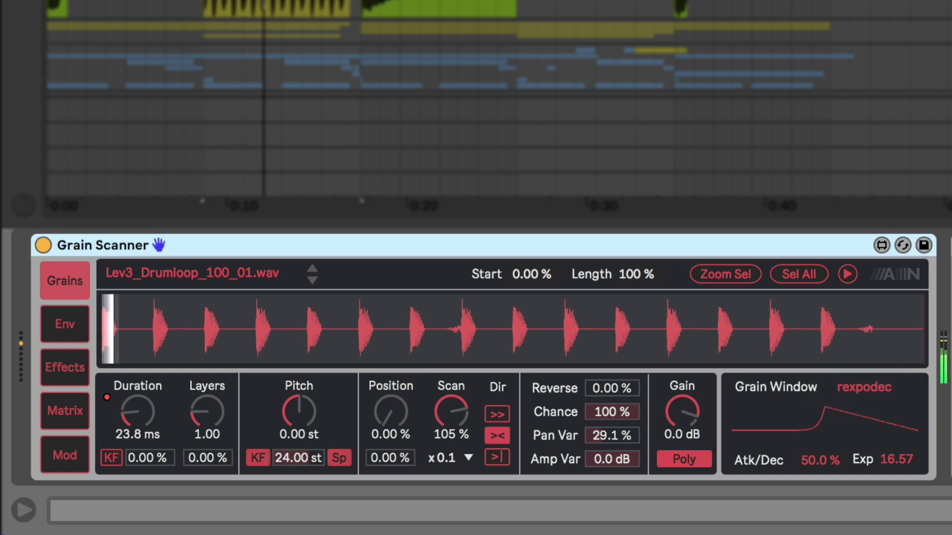
{"action": "key", "text": "Delete"}
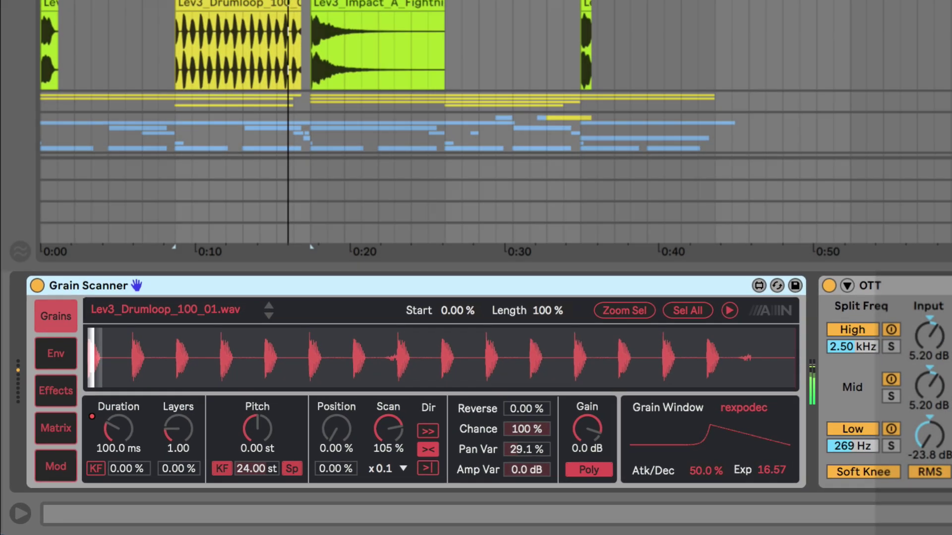
{"action": "left_click_drag", "start_coordinate": [140, 411], "coordinate": [140, 422]}
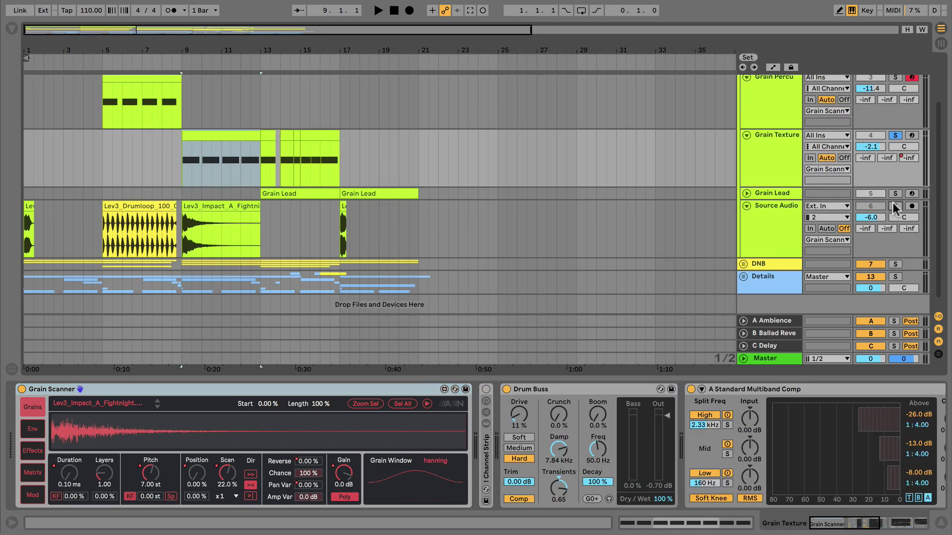
- Solo Source Audio to play the impact sample, and switch the solo to the Grain Texture track
{"action": "left_click", "coordinate": [895, 206]}
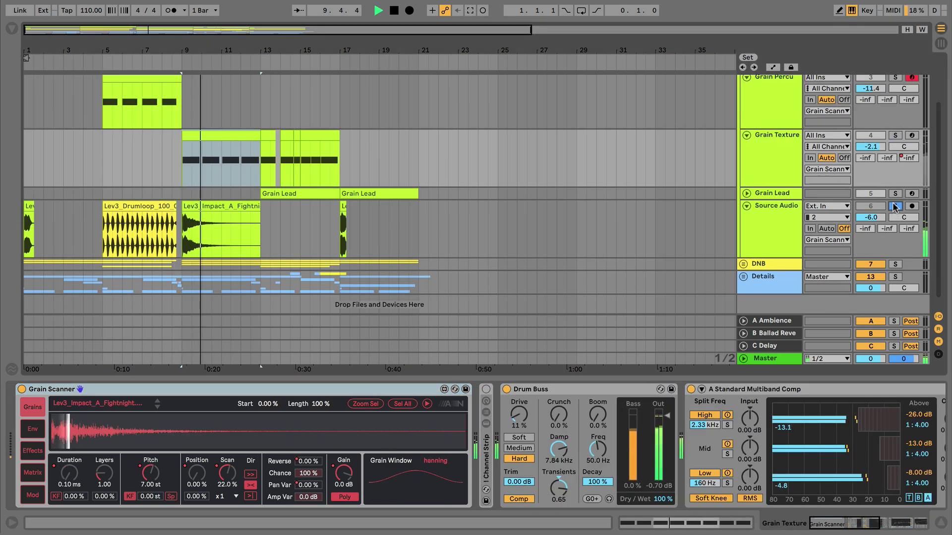
{"action": "key", "text": "space"}
{"action": "left_click", "coordinate": [897, 135]}
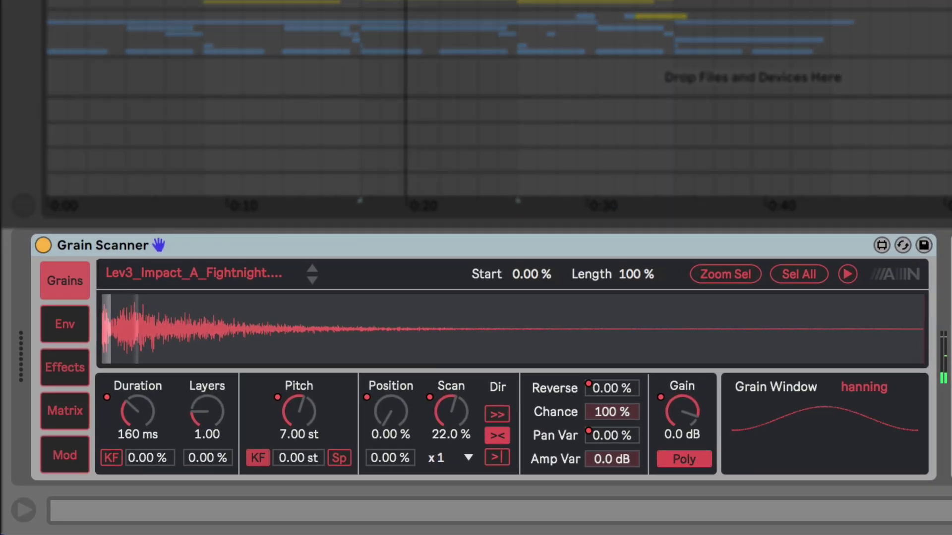
- Vary the Grain Texture's Duration, Position, Scan and Pitch during playback, passing through 20.0 ms, 1.57 % and -40.16 st
{"action": "mouse_move", "coordinate": [138, 412]}
{"action": "left_mouse_down"}
{"action": "mouse_move", "coordinate": [138, 436]}
{"action": "mouse_move", "coordinate": [138, 402]}
{"action": "mouse_move", "coordinate": [138, 437]}
{"action": "mouse_move", "coordinate": [138, 414]}
{"action": "left_mouse_up"}
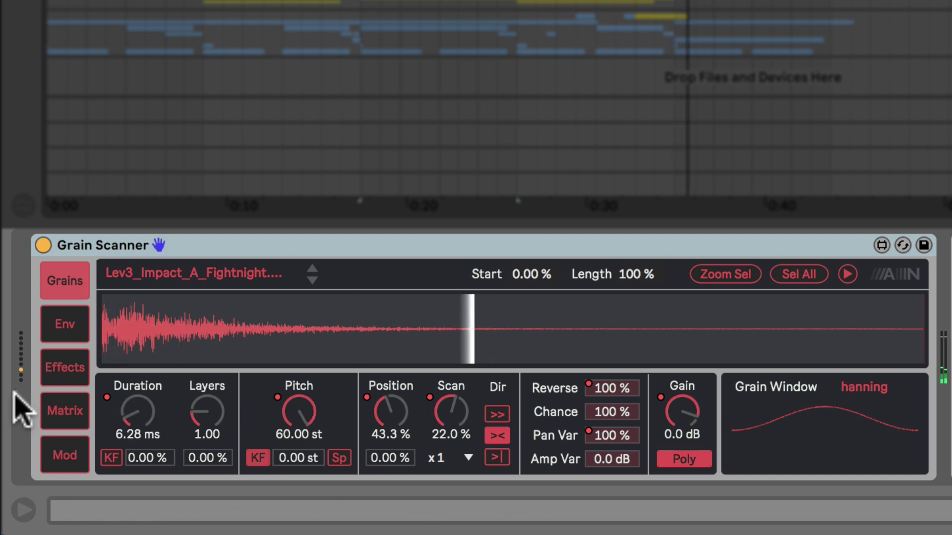
{"action": "left_click_drag", "start_coordinate": [390, 409], "coordinate": [389, 446]}
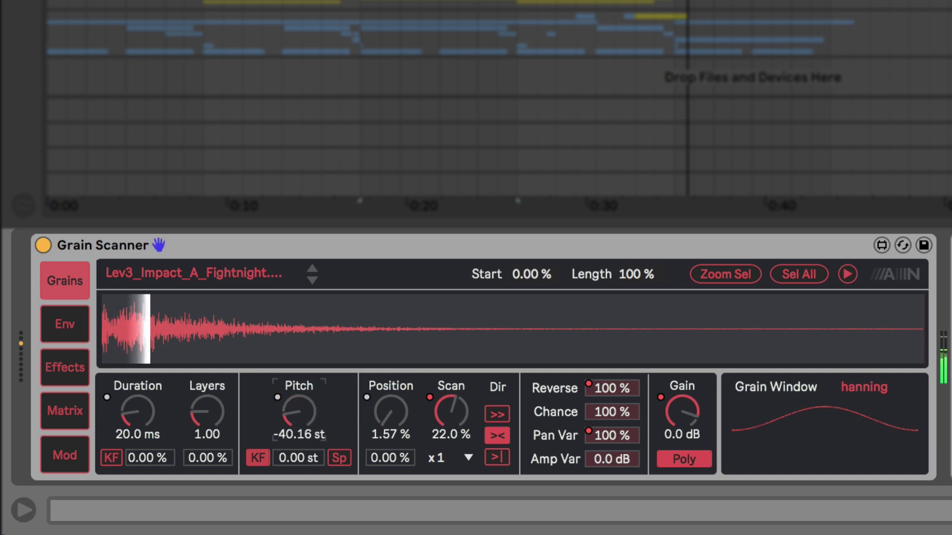
{"action": "left_click_drag", "start_coordinate": [451, 412], "coordinate": [451, 389]}
{"action": "left_click_drag", "start_coordinate": [298, 412], "coordinate": [297, 383]}
{"action": "mouse_move", "coordinate": [141, 431]}
{"action": "left_mouse_down"}
{"action": "mouse_move", "coordinate": [140, 406]}
{"action": "mouse_move", "coordinate": [143, 434]}
{"action": "left_mouse_up"}
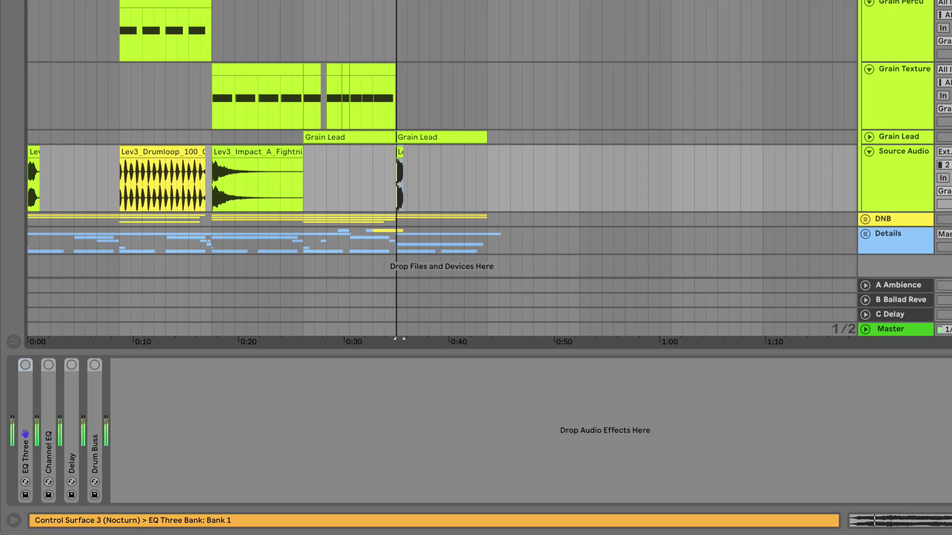
- Switch the solo from Source Audio to Grain Lead, unfold the track, review its device chain during playback and stop
{"action": "left_click", "coordinate": [895, 207]}
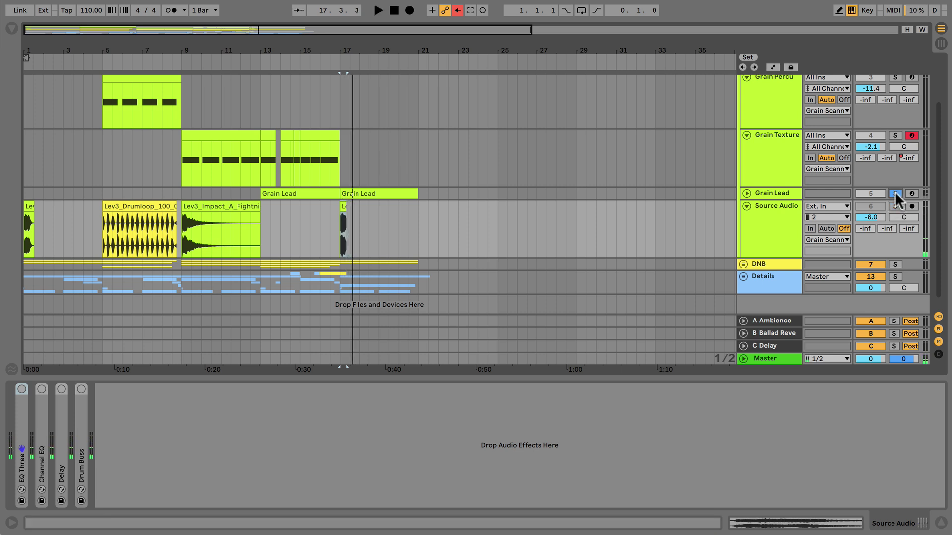
{"action": "left_click", "coordinate": [895, 193]}
{"action": "left_click", "coordinate": [782, 194]}
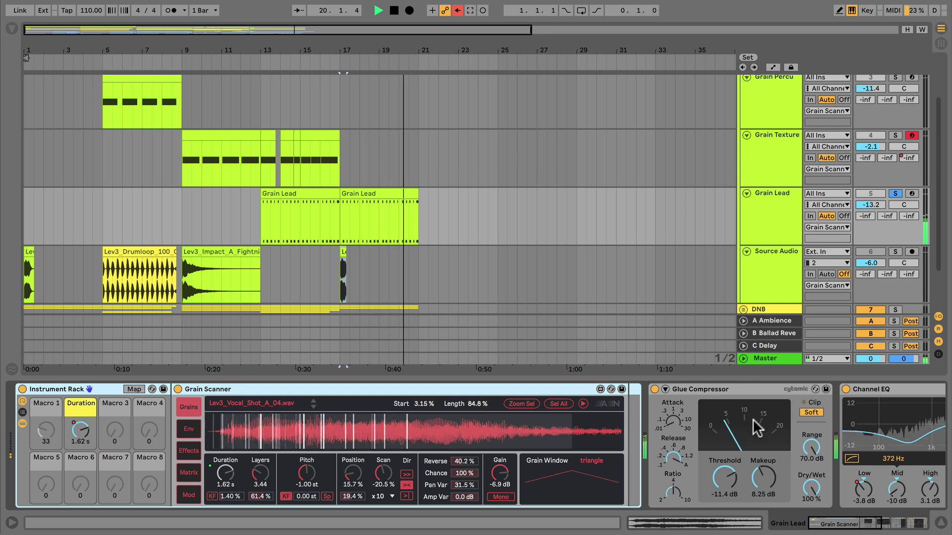
{"action": "scroll", "coordinate": [752, 426], "scroll_direction": "right", "scroll_amount": 10}
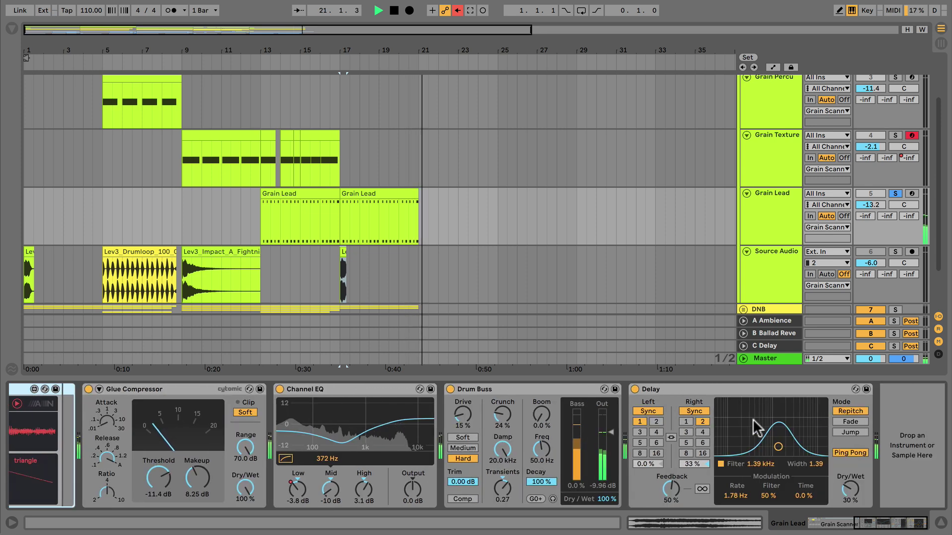
{"action": "scroll", "coordinate": [752, 419], "scroll_direction": "left", "scroll_amount": 10}
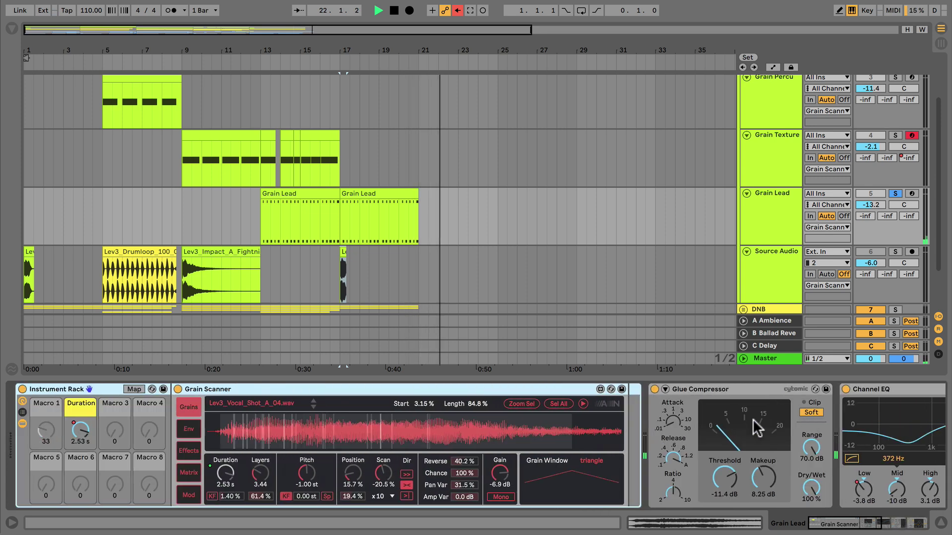
{"action": "key", "text": "space"}
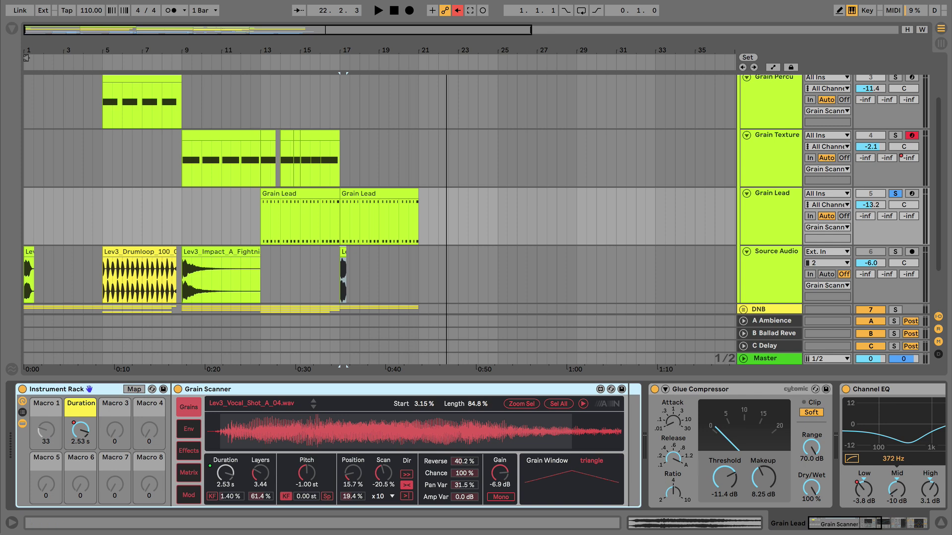
- Review the envelope, effects, modulation matrix and step modulator settings of the Grain Lead's Grain Scanner
{"action": "left_click", "coordinate": [189, 429]}
{"action": "left_click", "coordinate": [189, 451]}
{"action": "left_click", "coordinate": [189, 474]}
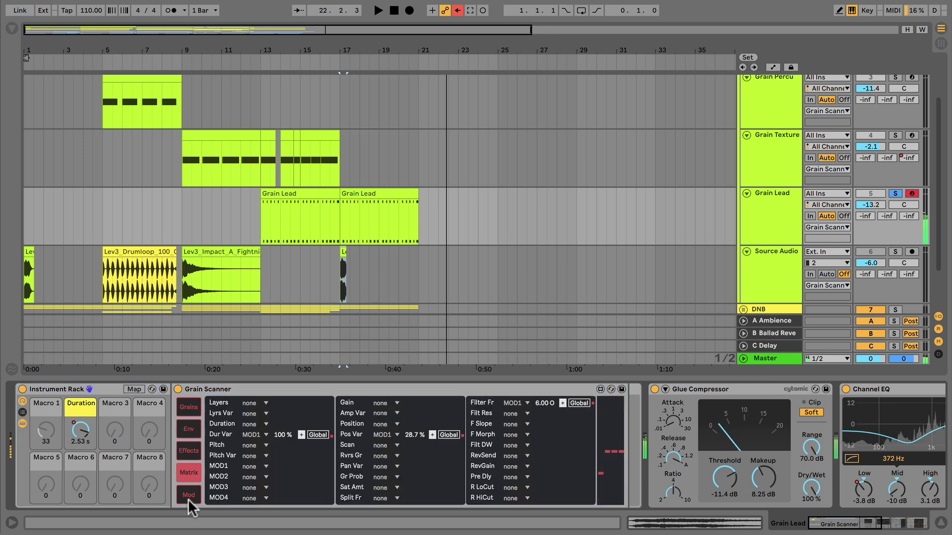
{"action": "left_click", "coordinate": [188, 498]}
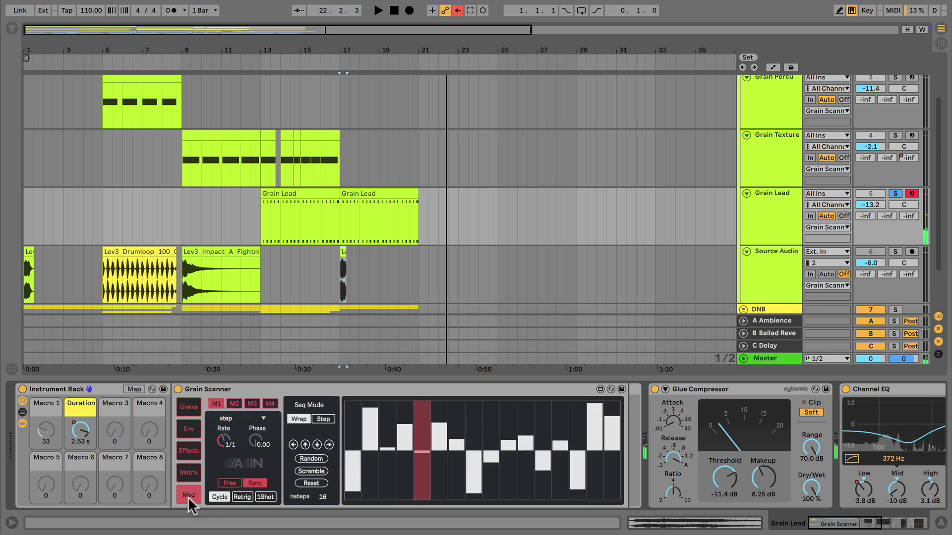
- Turn off the Grain Lead solo and play the full arrangement from bar 1
{"action": "left_click", "coordinate": [789, 281]}
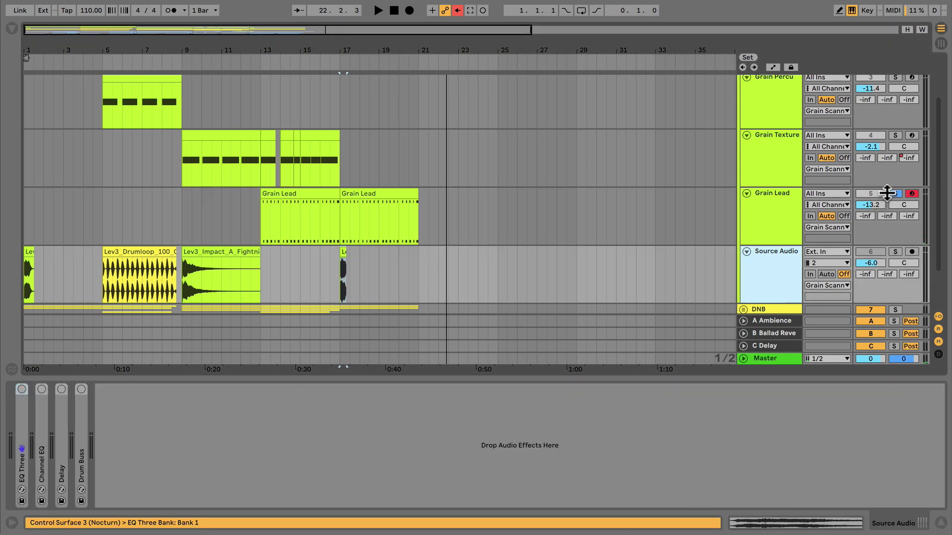
{"action": "scroll", "coordinate": [477, 190], "scroll_direction": "up", "scroll_amount": 3}
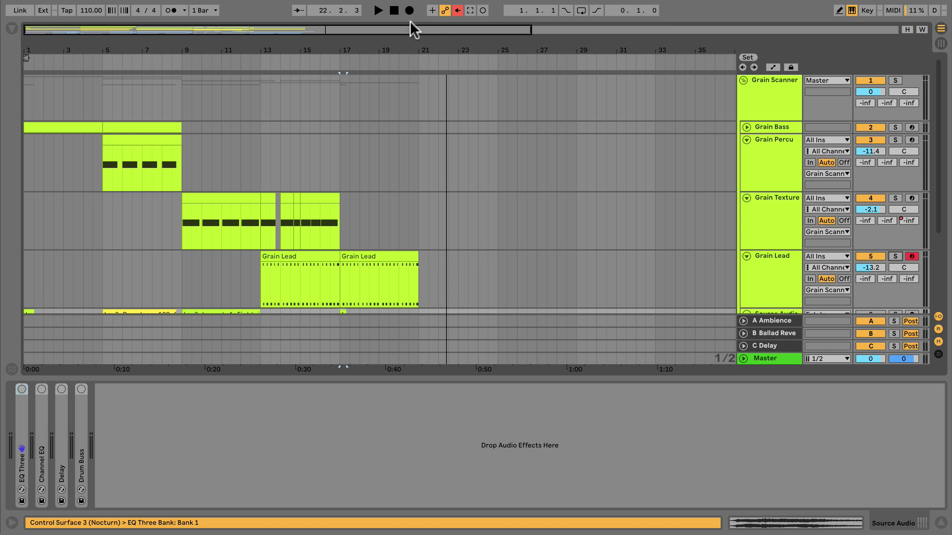
{"action": "left_click", "coordinate": [394, 11]}
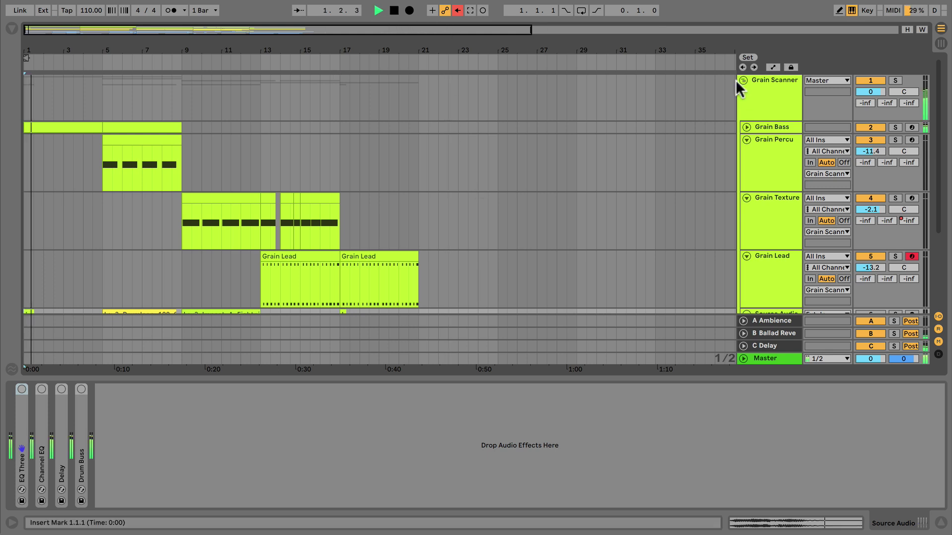
- Select the Grain Scanner group and look through the Grain Scanner, DNB and Details track groups during playback
{"action": "left_click", "coordinate": [743, 80]}
{"action": "left_click", "coordinate": [742, 99]}
{"action": "left_click", "coordinate": [742, 91]}
{"action": "left_click", "coordinate": [742, 79]}
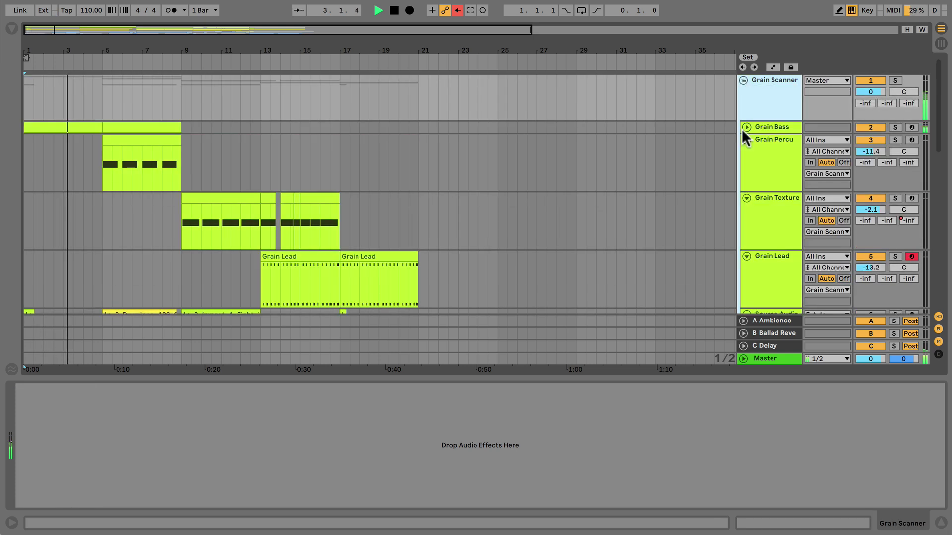
{"action": "scroll", "coordinate": [742, 129], "scroll_direction": "down", "scroll_amount": 5}
{"action": "scroll", "coordinate": [742, 128], "scroll_direction": "down", "scroll_amount": 8}
{"action": "scroll", "coordinate": [741, 129], "scroll_direction": "down", "scroll_amount": 4}
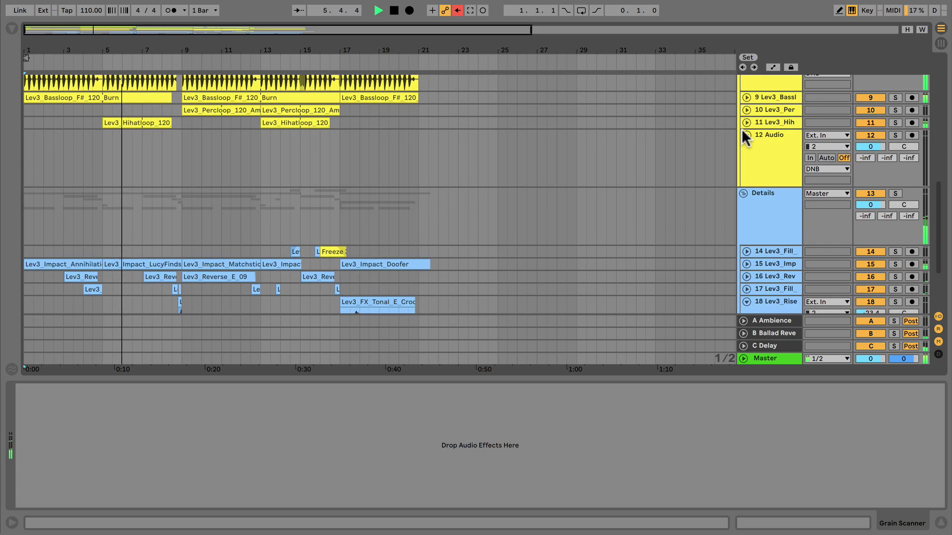
{"action": "scroll", "coordinate": [742, 129], "scroll_direction": "down", "scroll_amount": 4}
{"action": "scroll", "coordinate": [742, 129], "scroll_direction": "up", "scroll_amount": 10}
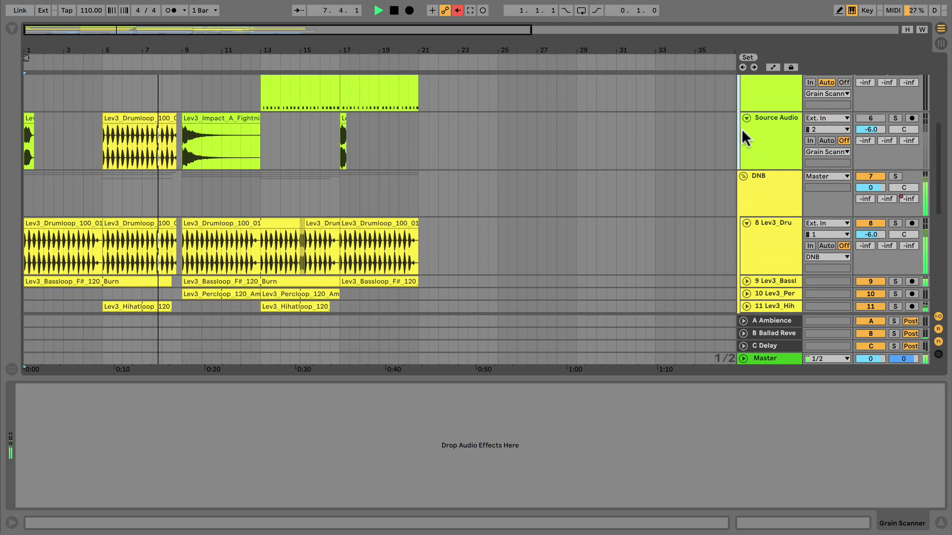
{"action": "scroll", "coordinate": [741, 129], "scroll_direction": "up", "scroll_amount": 6}
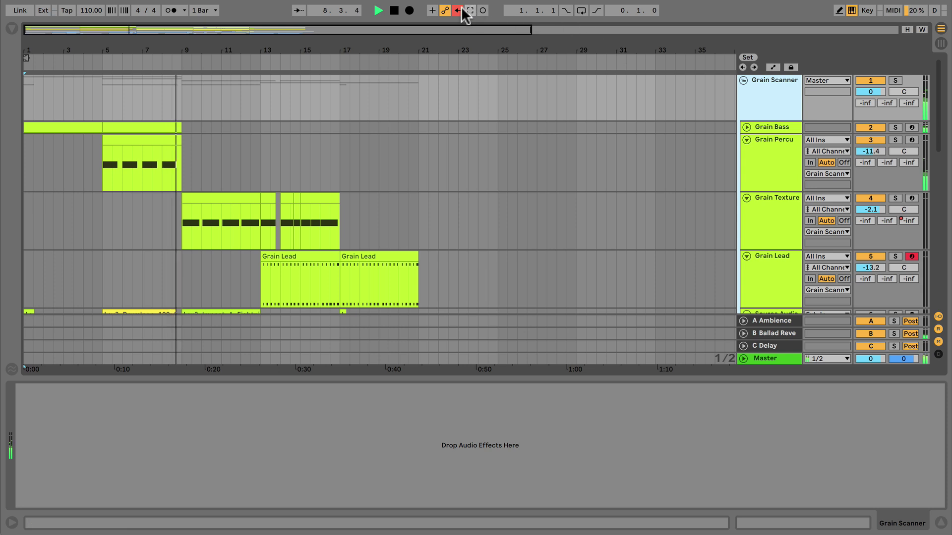